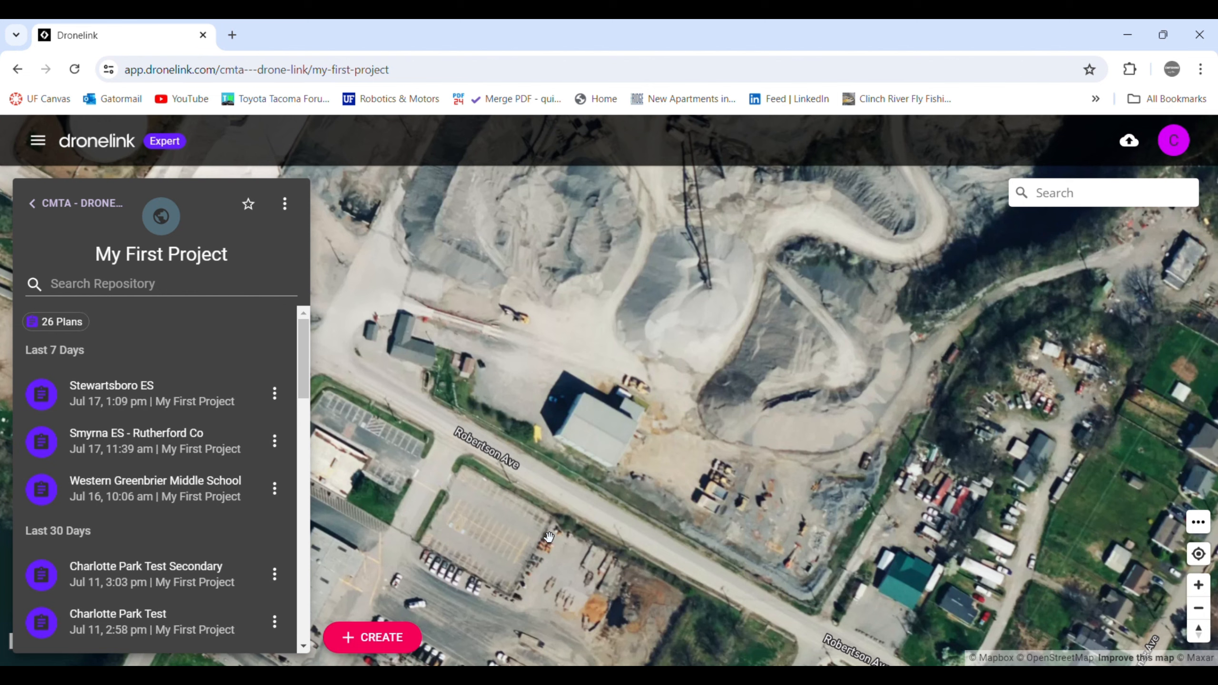
Step: Create a new Orbit plan in My First Project with its takeoff location on Robertson Ave beside the parking lot entrance
left_click(388, 641)
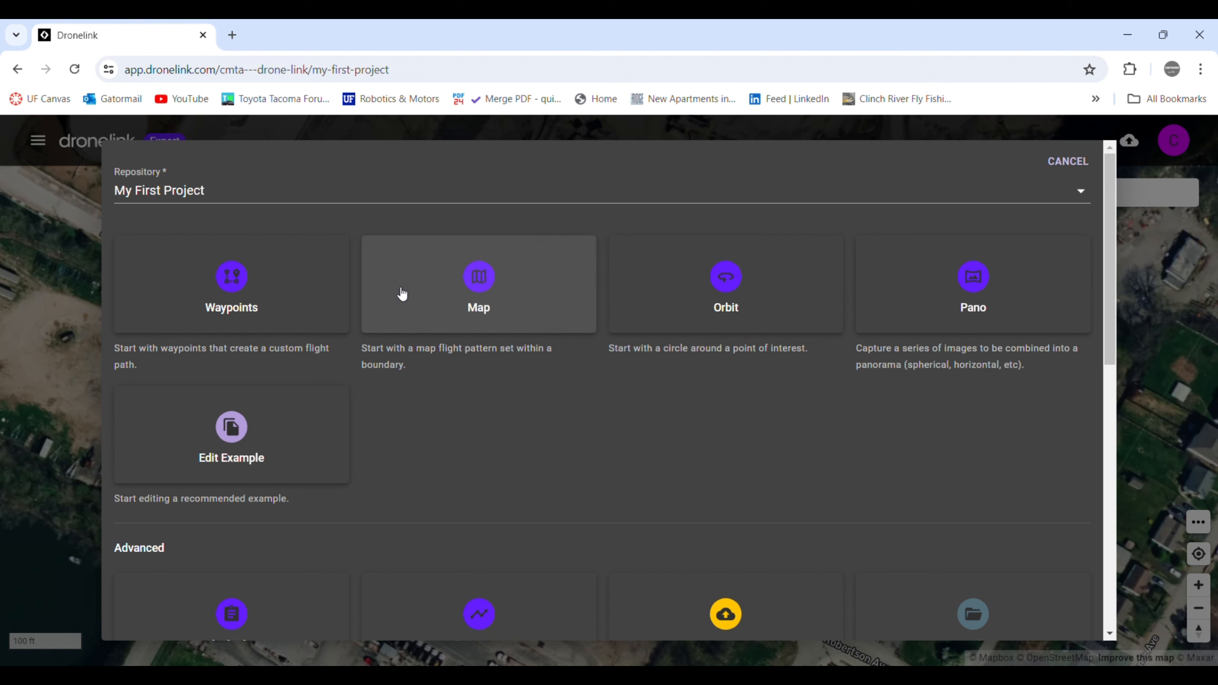
left_click(686, 319)
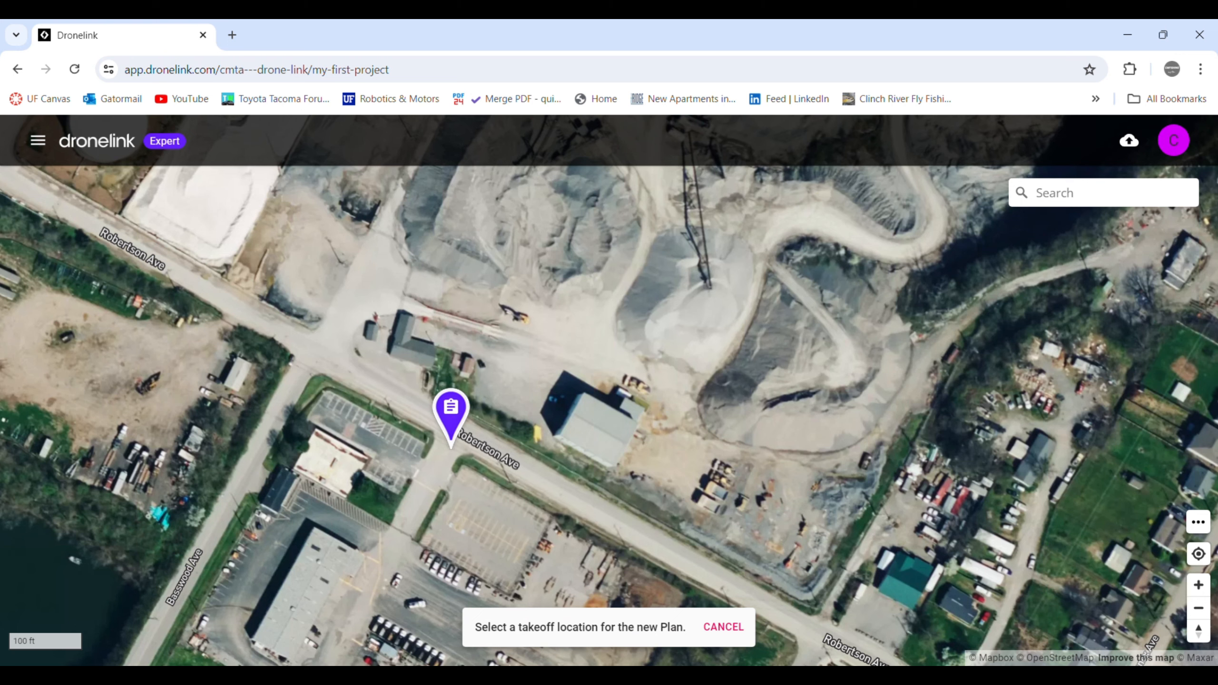
left_click(450, 447)
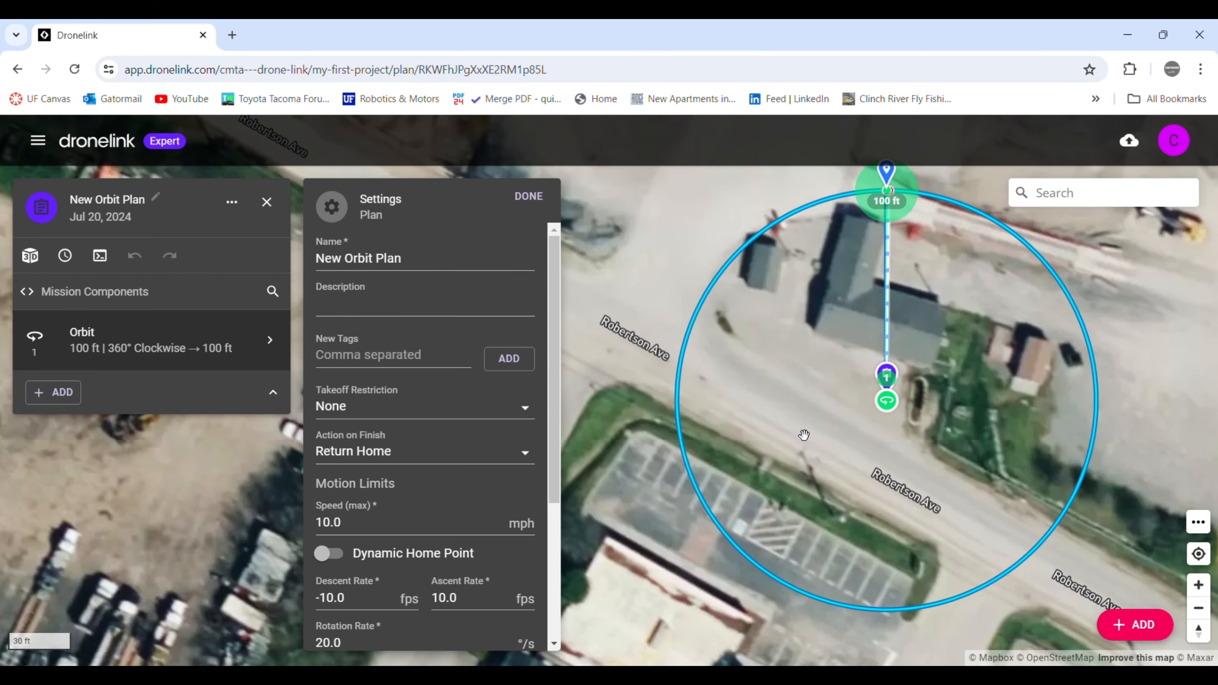
Step: Move the orbit's centre onto the roof of the large grey building north of Robertson Ave
mouse_move(753, 407)
left_mouse_down()
mouse_move(728, 384)
mouse_move(633, 385)
mouse_move(592, 365)
left_mouse_up()
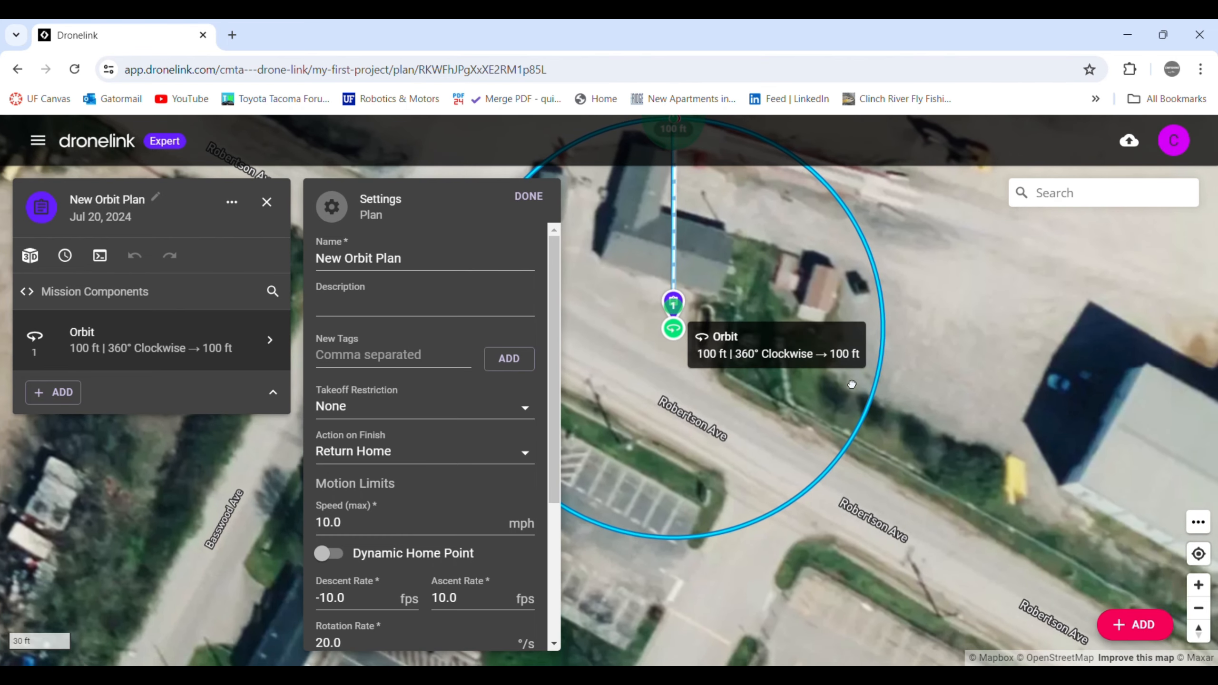
mouse_move(680, 341)
left_mouse_down()
mouse_move(858, 377)
mouse_move(1180, 472)
mouse_move(1119, 465)
left_mouse_up()
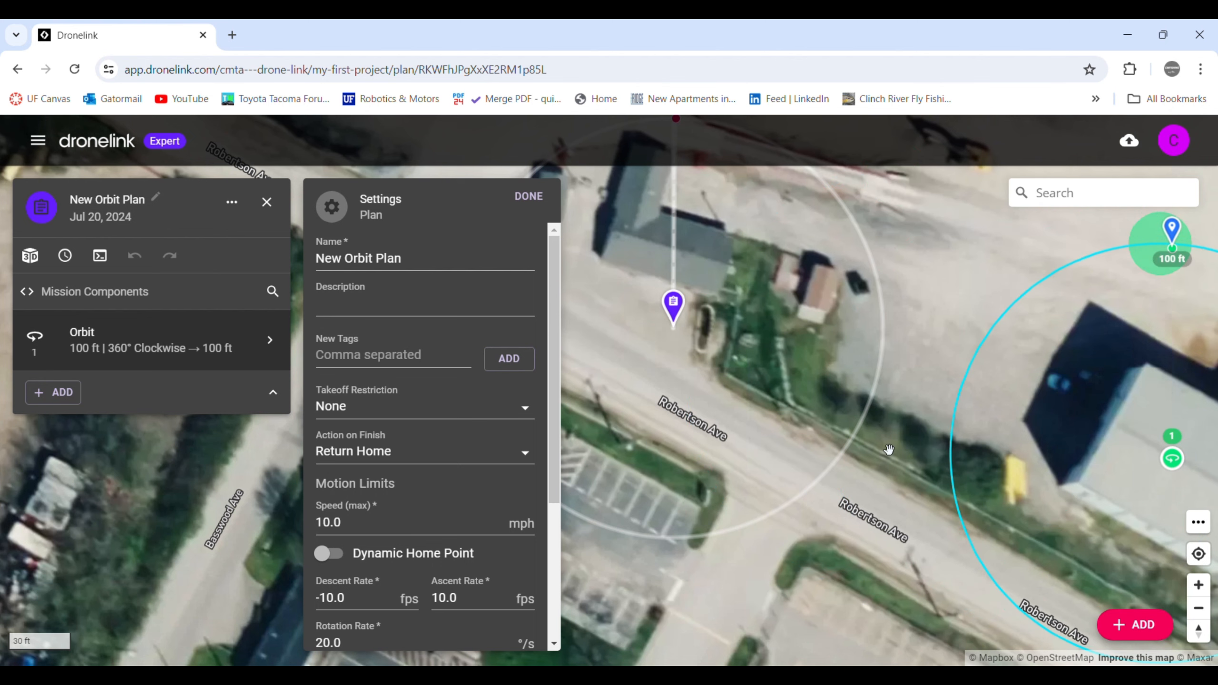
left_click_drag(840, 442, 698, 379)
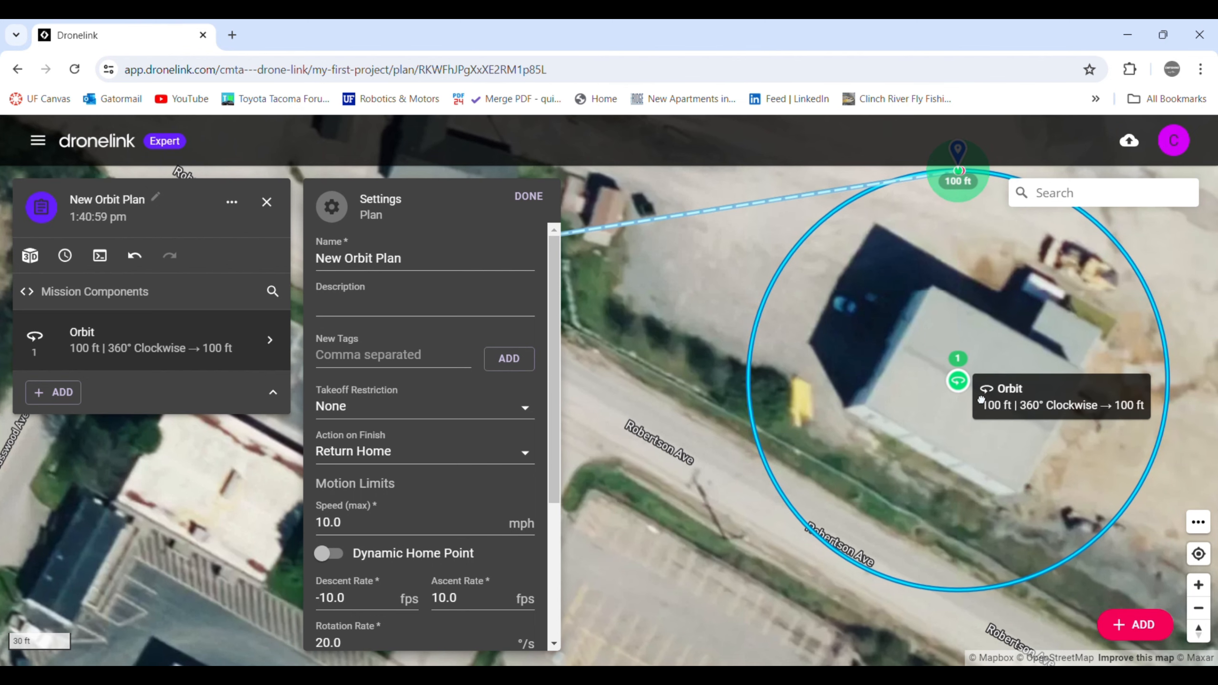
left_click_drag(982, 399, 1001, 403)
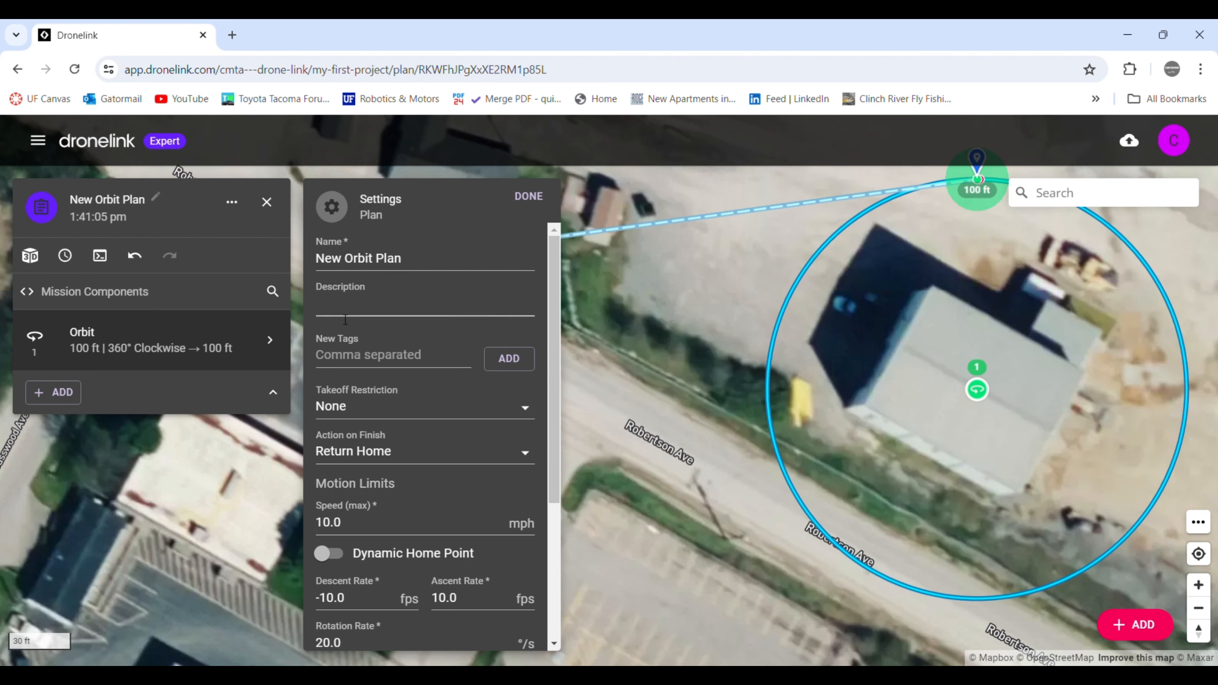
Step: Rename the orbit plan as Tutorial
scroll(453, 502, "down", 5)
scroll(452, 502, "up", 5)
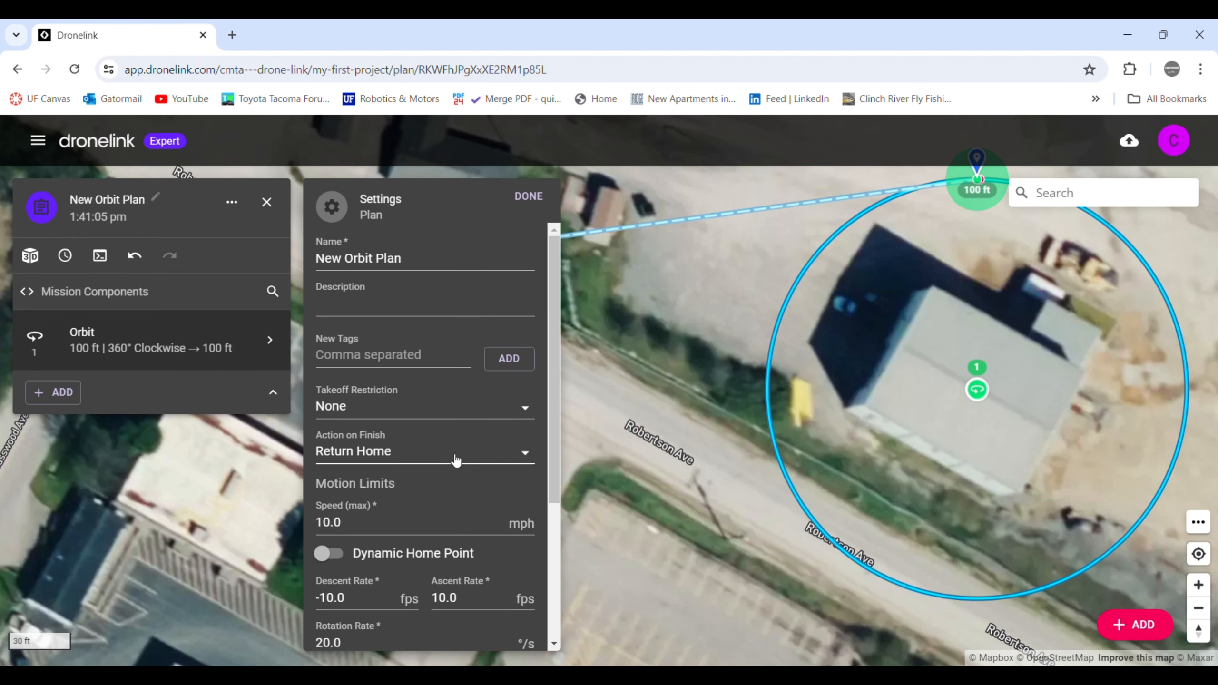
left_click_drag(414, 256, 315, 263)
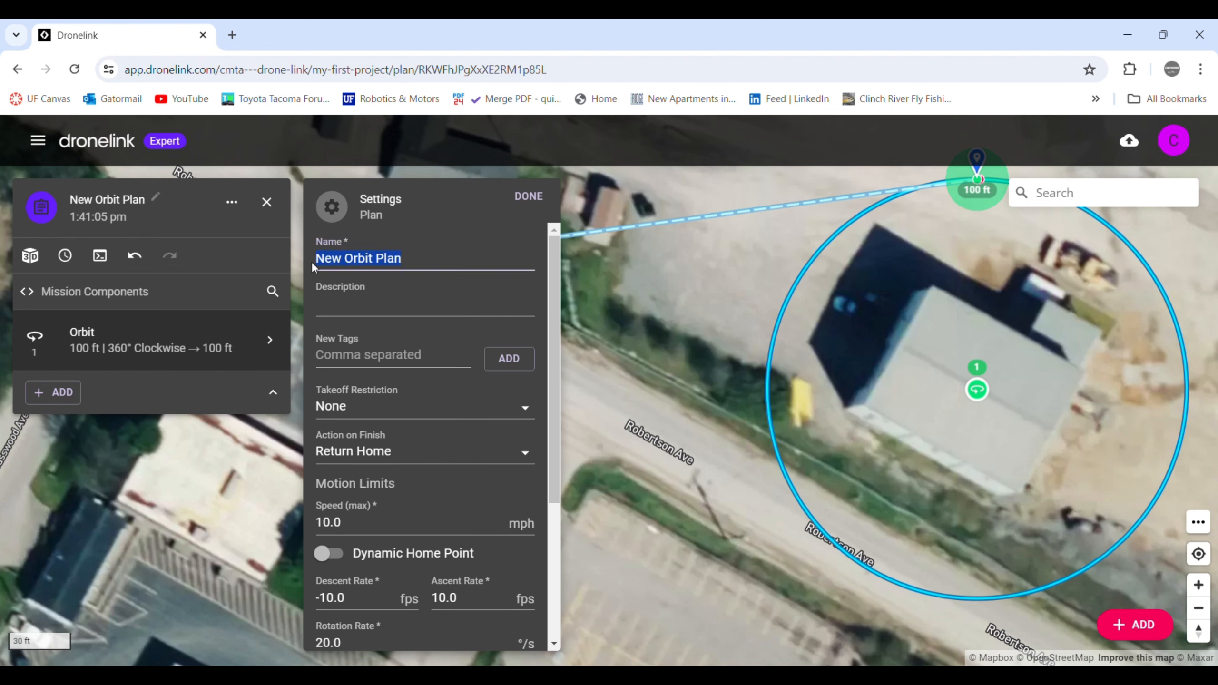
type("Tutorial")
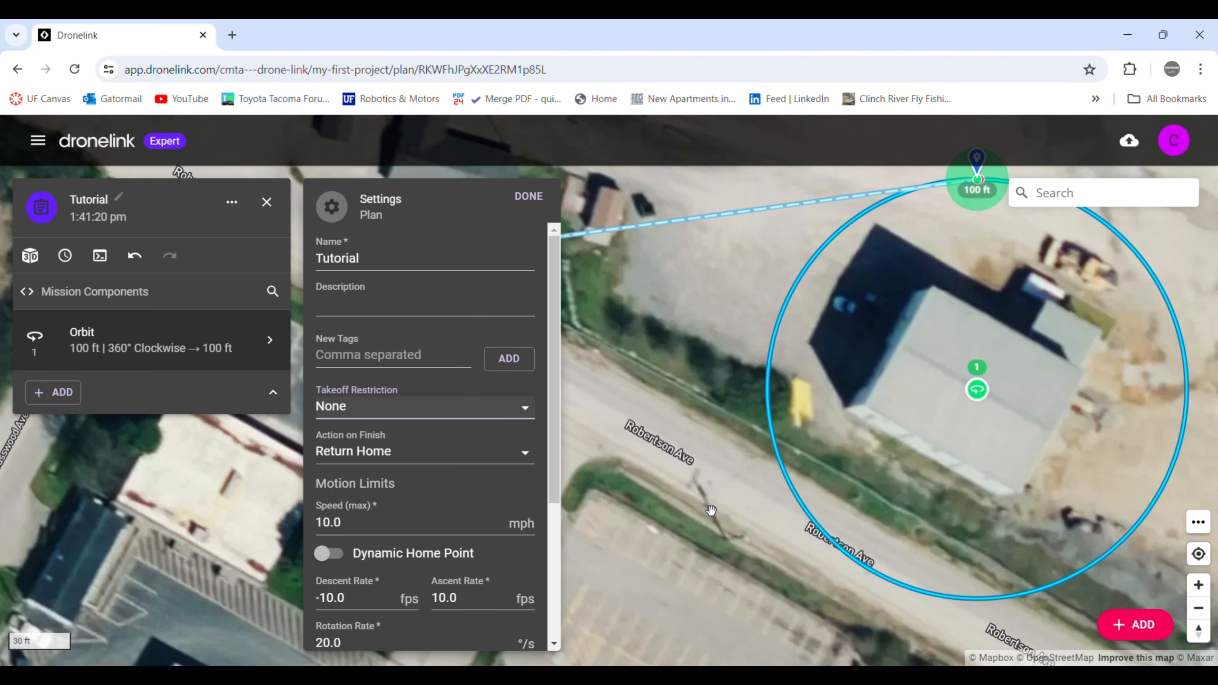
Step: Keep Return Home as the plan's action on finish and set its maximum speed to 5.0 mph
scroll(523, 422, "down", 3)
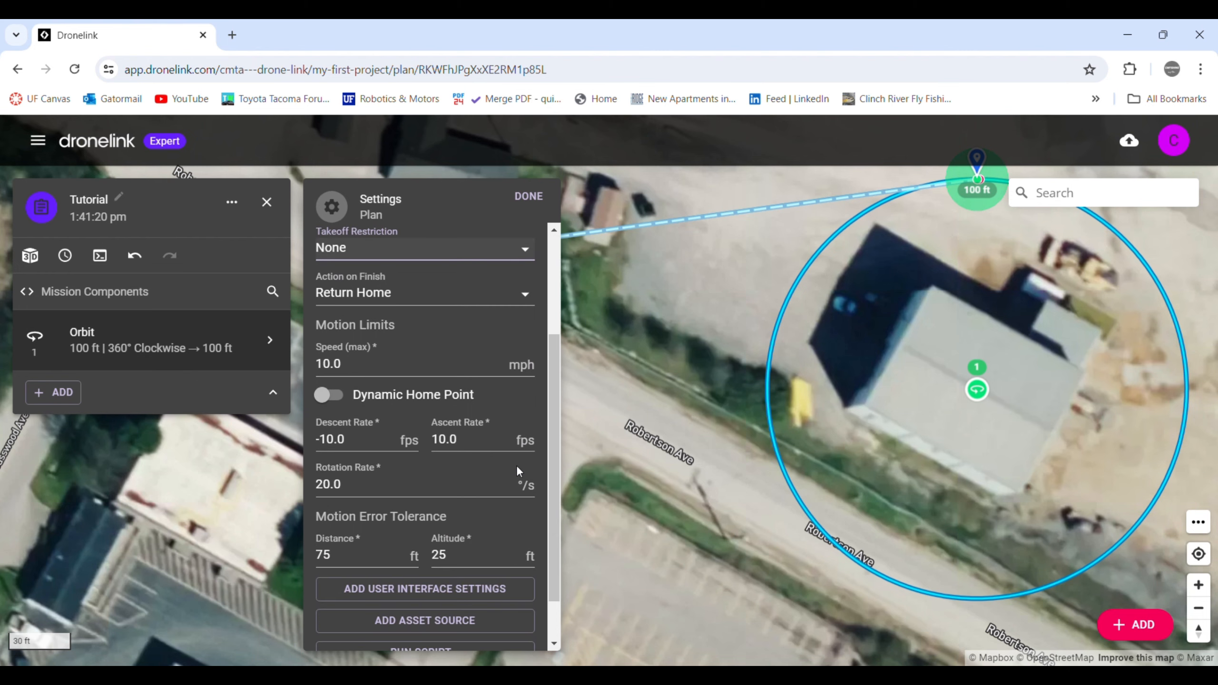
scroll(503, 463, "up", 1)
left_click(371, 376)
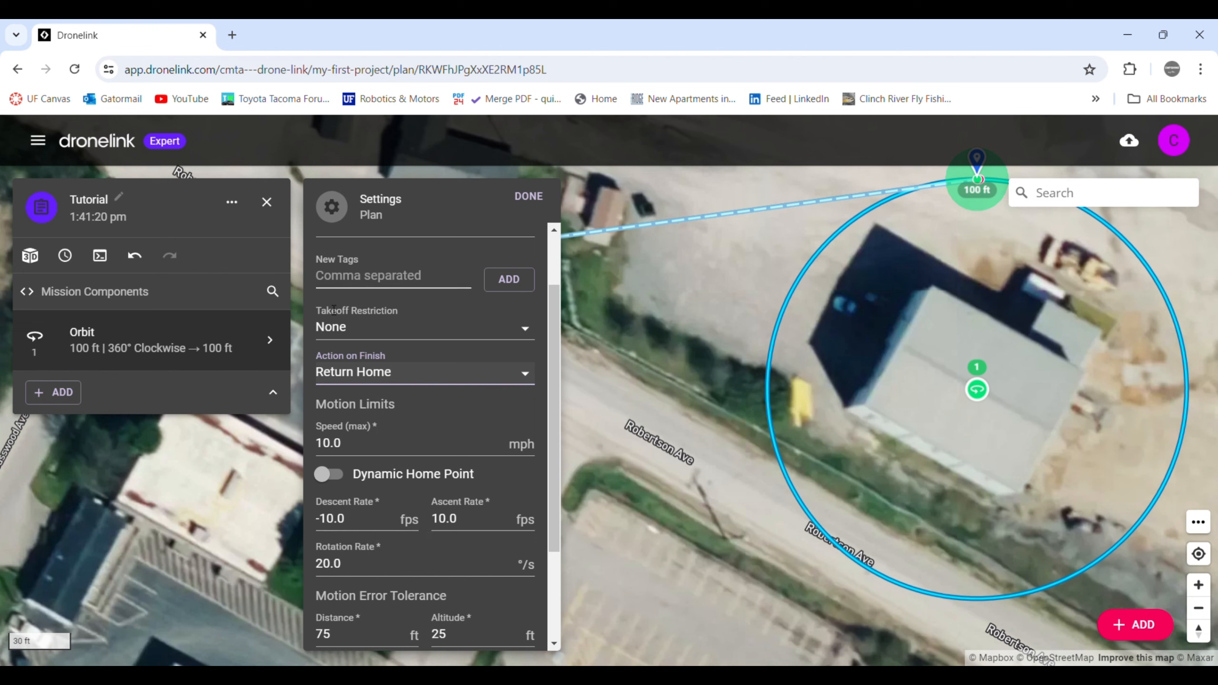
scroll(364, 422, "down", 2)
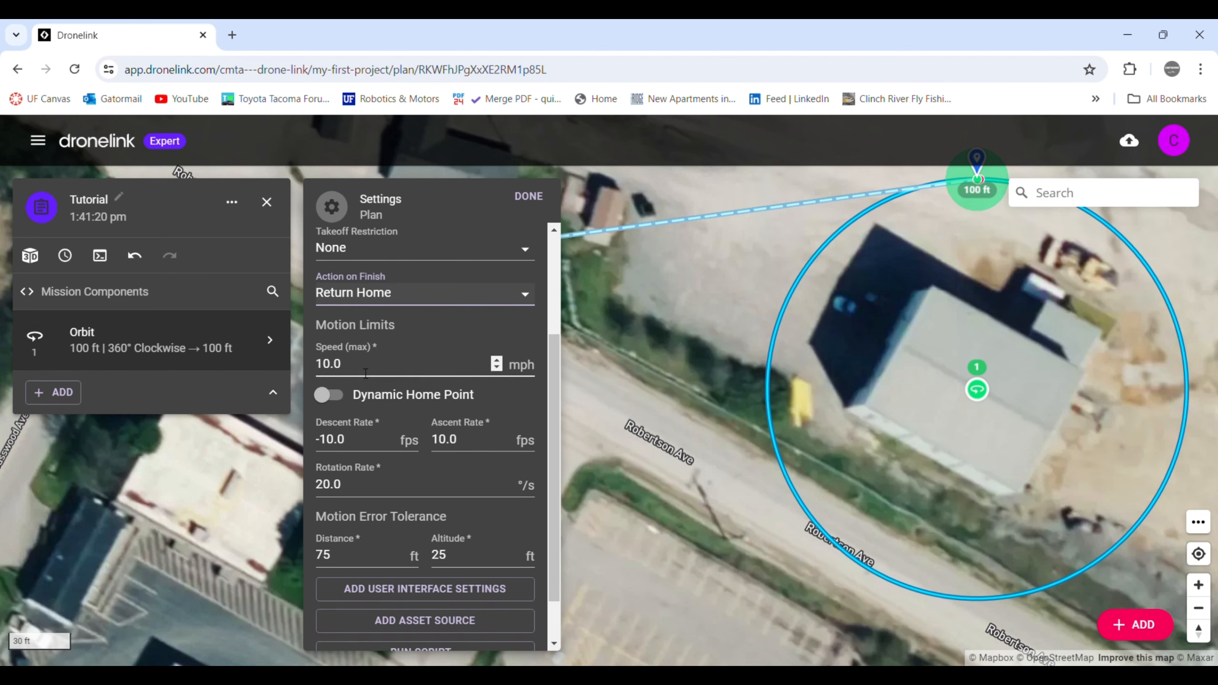
left_click_drag(359, 368, 306, 365)
type("50")
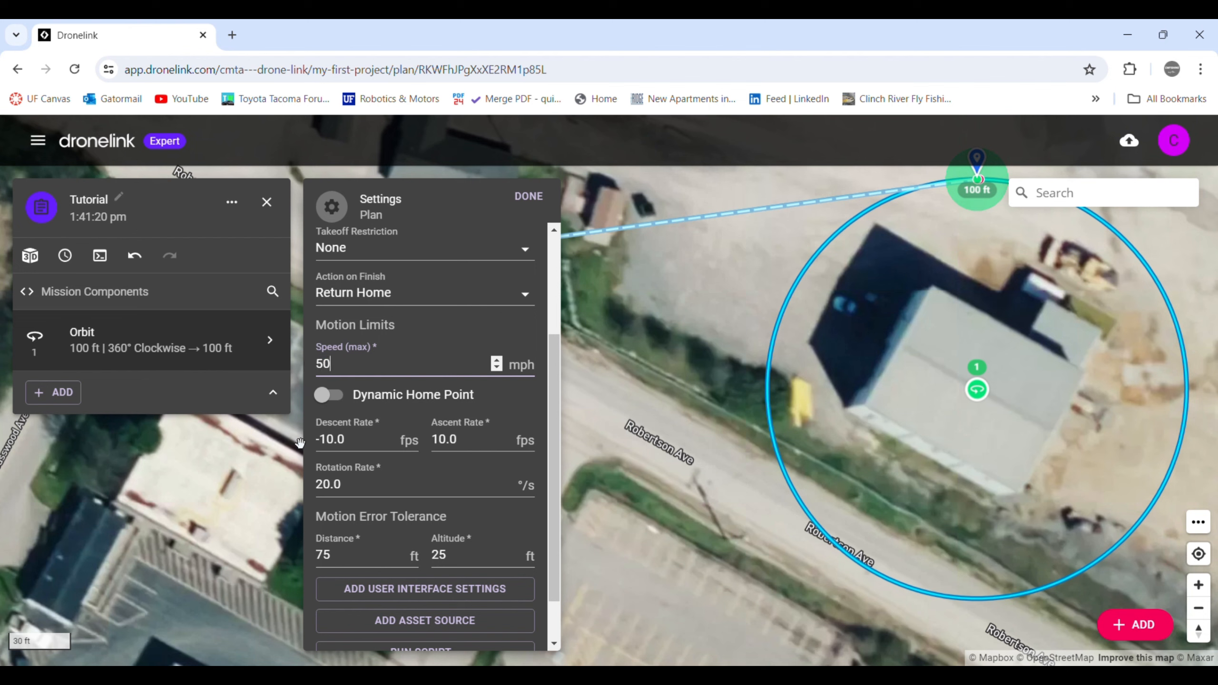
key("BackSpace")
type(".0")
Step: Set the plan's descent rate to -5 fps and ascent rate to 5 fps, and close the plan settings
left_click(354, 451)
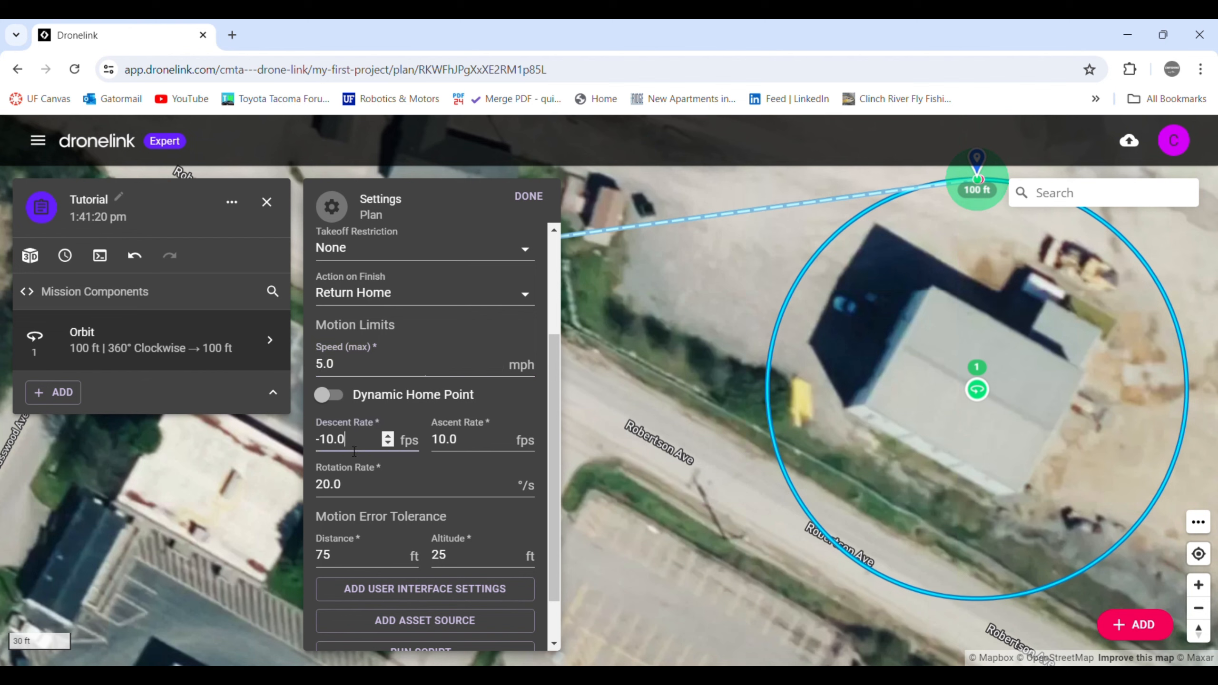
key("BackSpace")
key("BackSpace")
key("BackSpace")
key("BackSpace")
type("5")
left_click(495, 440)
key("BackSpace")
key("BackSpace")
key("BackSpace")
key("BackSpace")
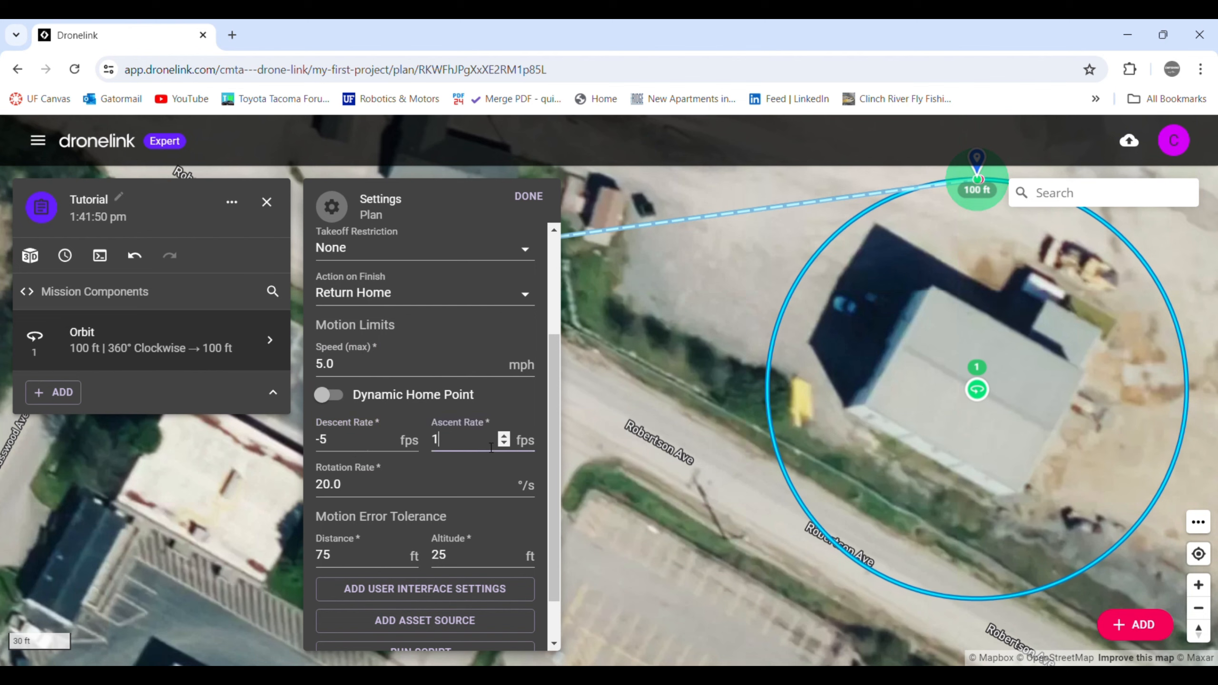
type("5")
scroll(435, 466, "down", 1)
left_click(385, 460)
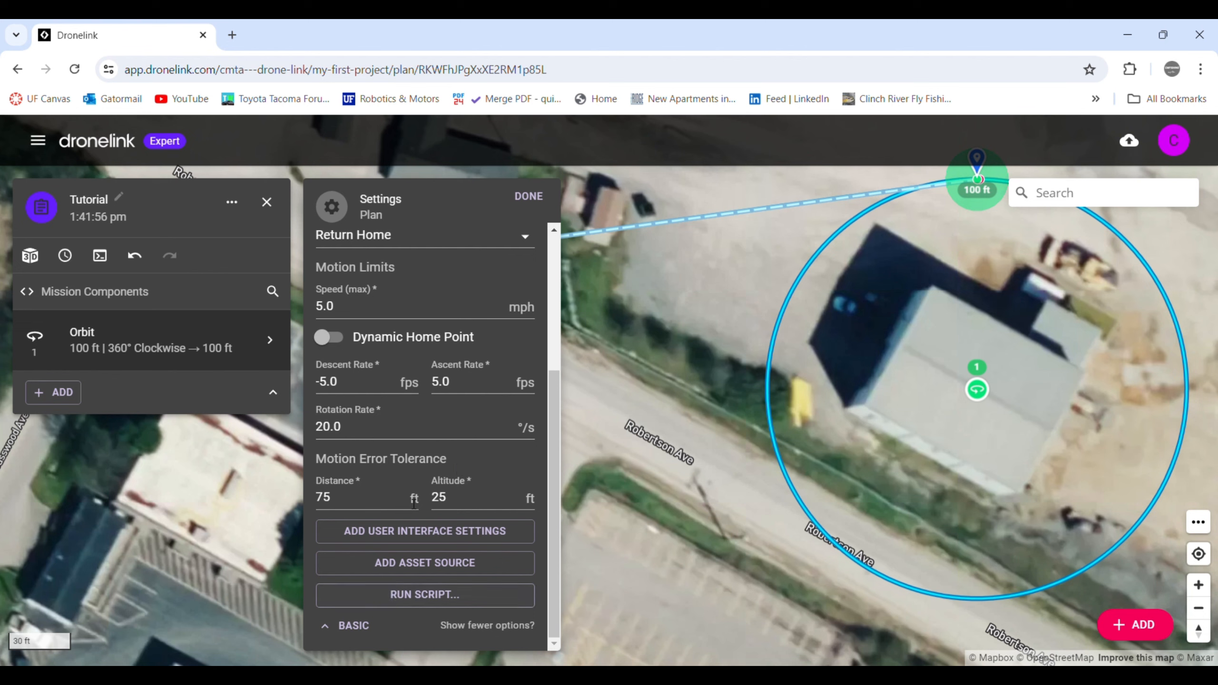
left_click(529, 196)
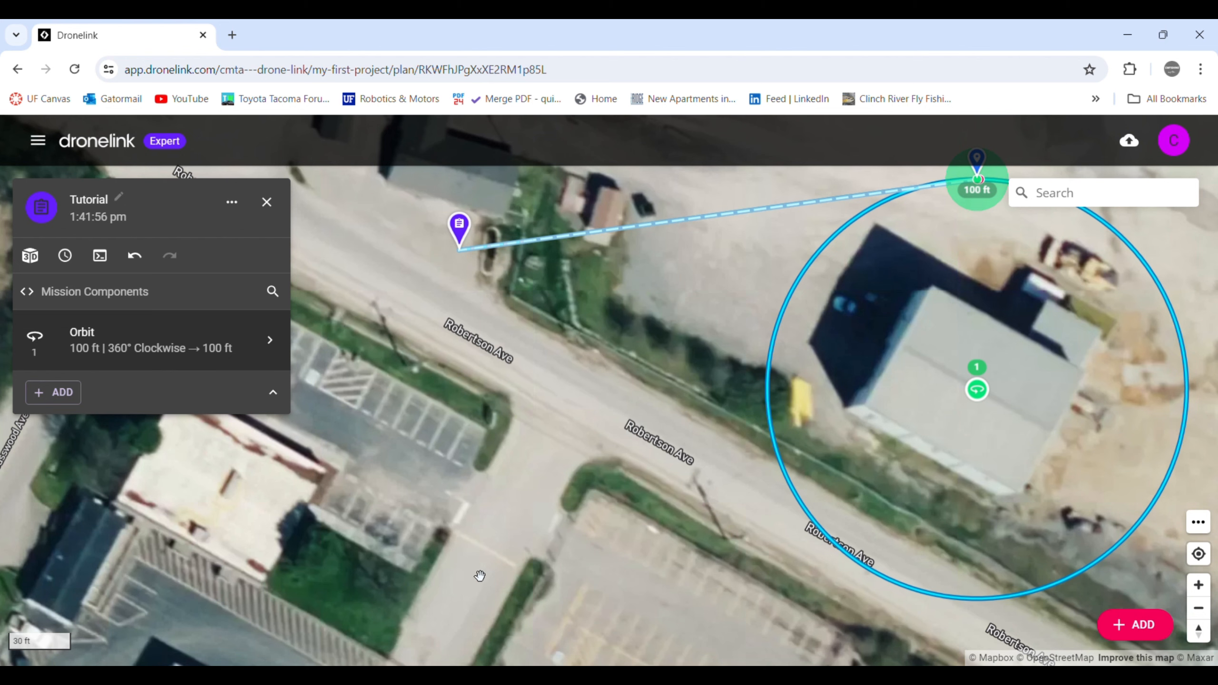
Step: Open the Orbit component's settings and set its altitude to 85 ft
left_click(97, 346)
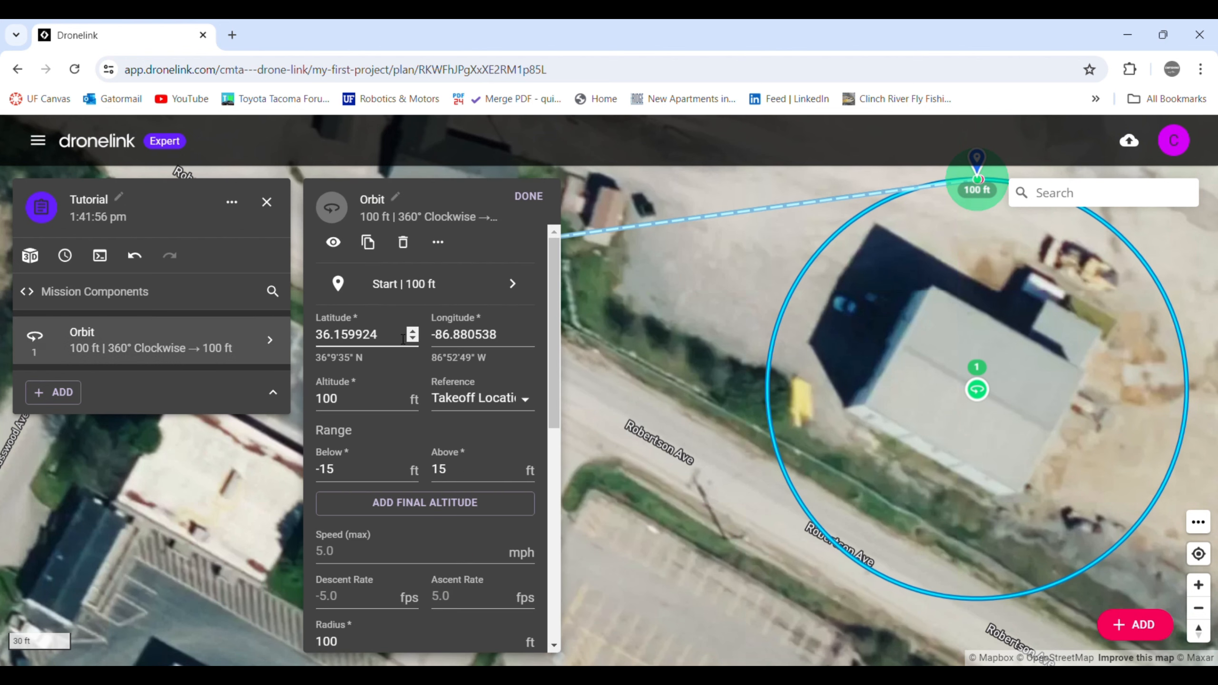
scroll(399, 341, "down", 5)
scroll(400, 341, "down", 2)
scroll(413, 394, "up", 8)
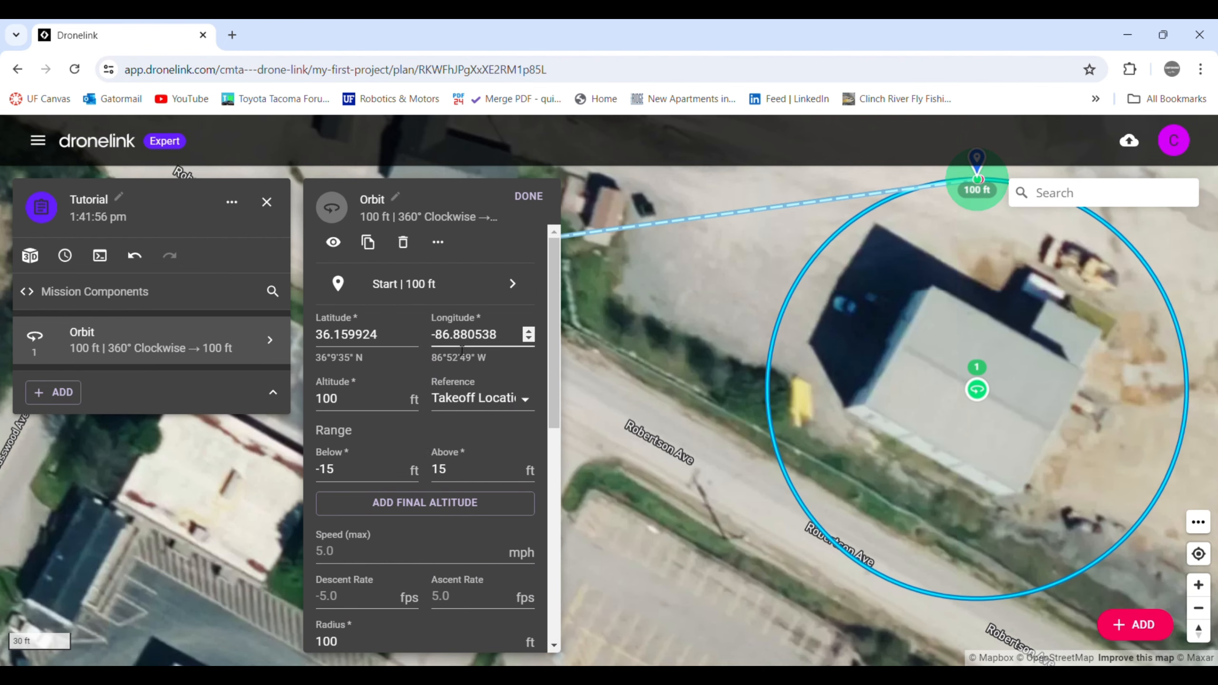
left_click(353, 407)
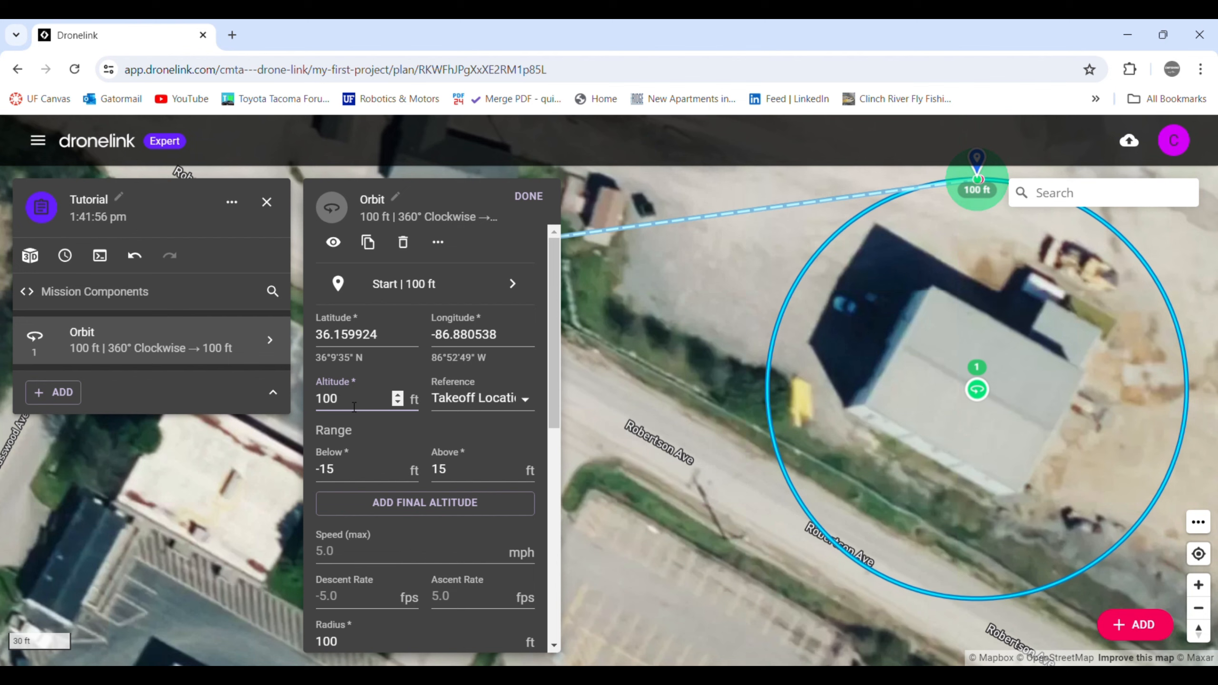
key("BackSpace")
key("BackSpace")
key("BackSpace")
type("85")
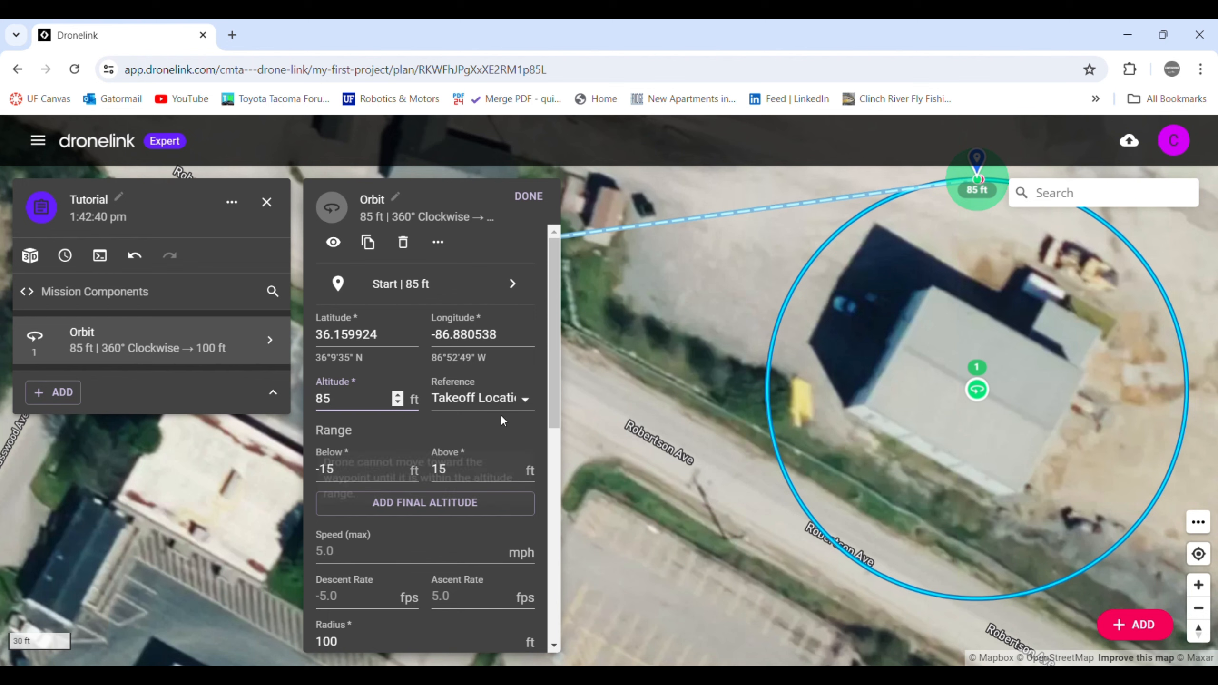
Step: Set the orbit's radius to 90 ft
scroll(502, 420, "down", 2)
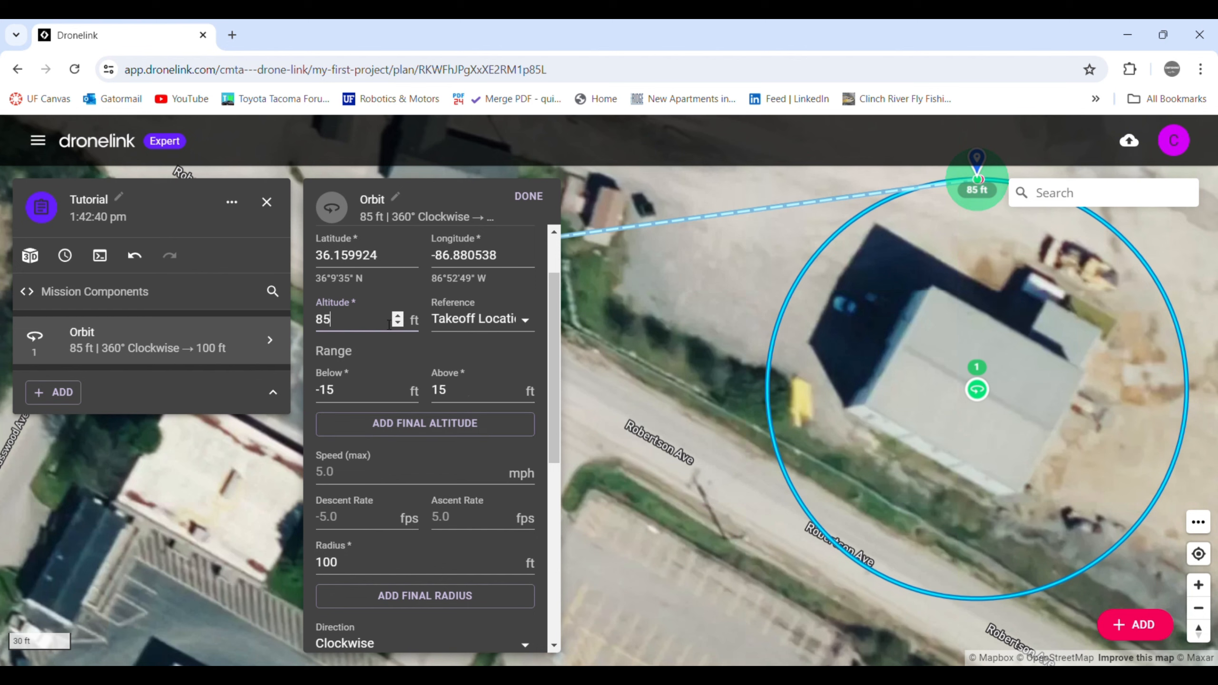
scroll(468, 321, "down", 2)
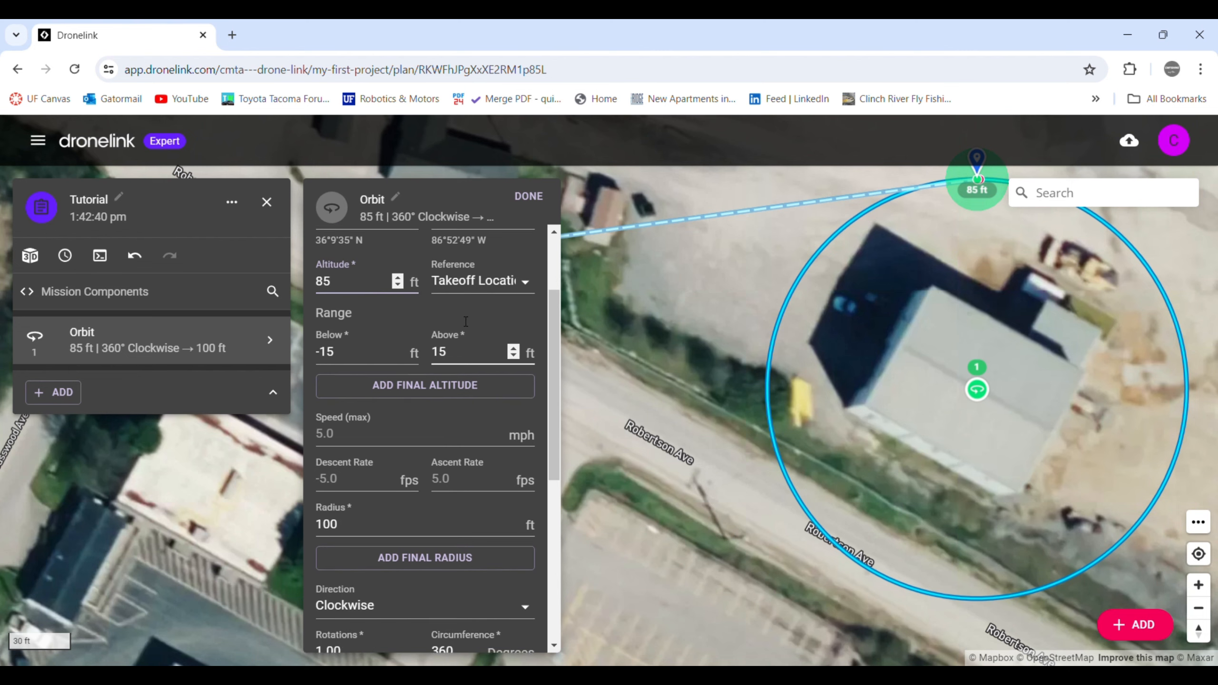
scroll(465, 321, "up", 2)
scroll(478, 303, "down", 2)
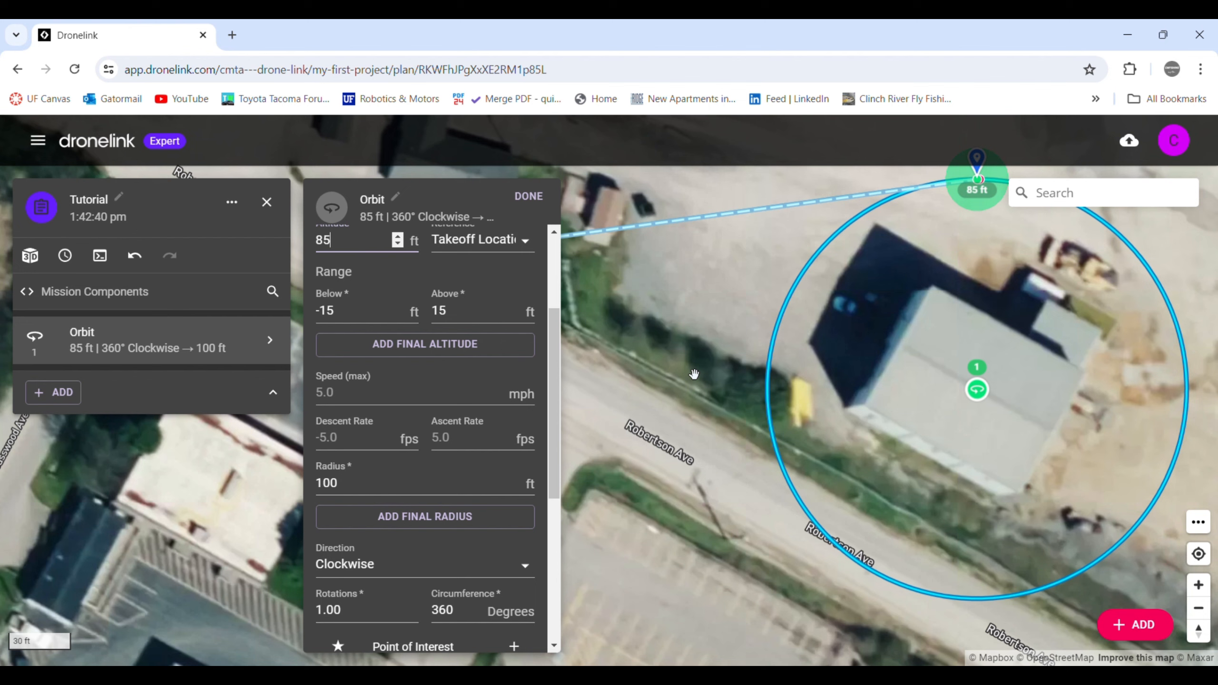
left_click(343, 490)
key("BackSpace")
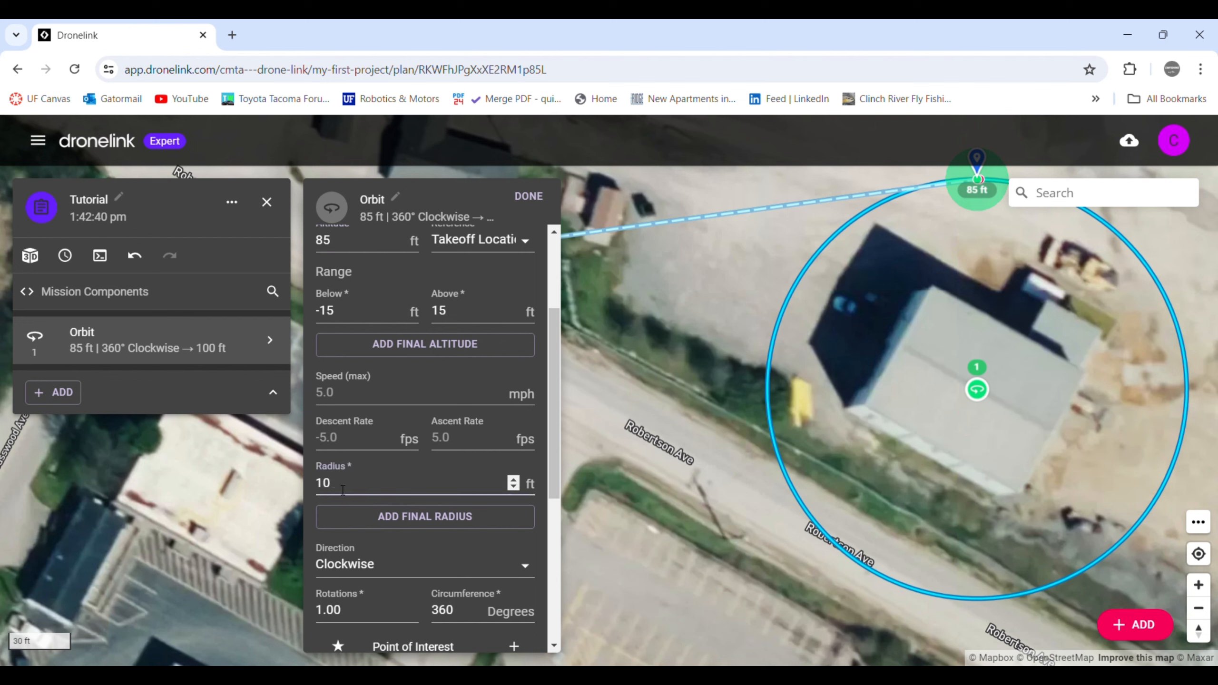
key("BackSpace")
key("BackSpace")
type("90")
left_click(620, 437)
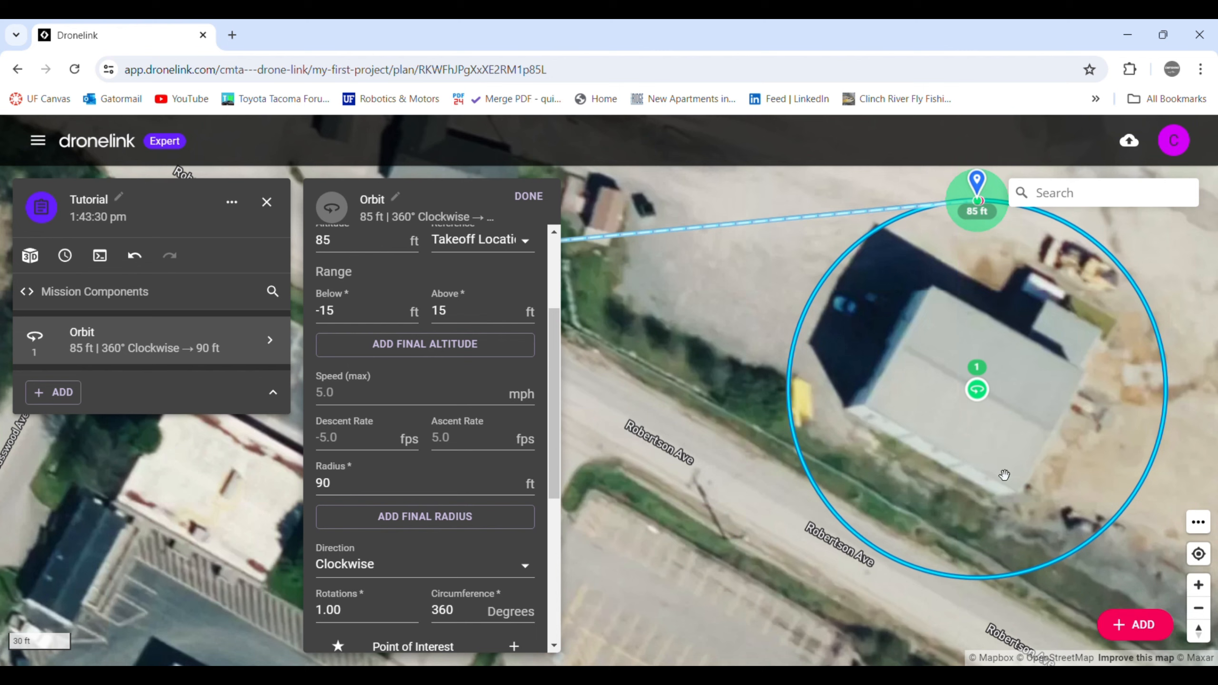
Step: Change the orbit's automatic capture to Photos and close the orbit settings
scroll(374, 514, "down", 2)
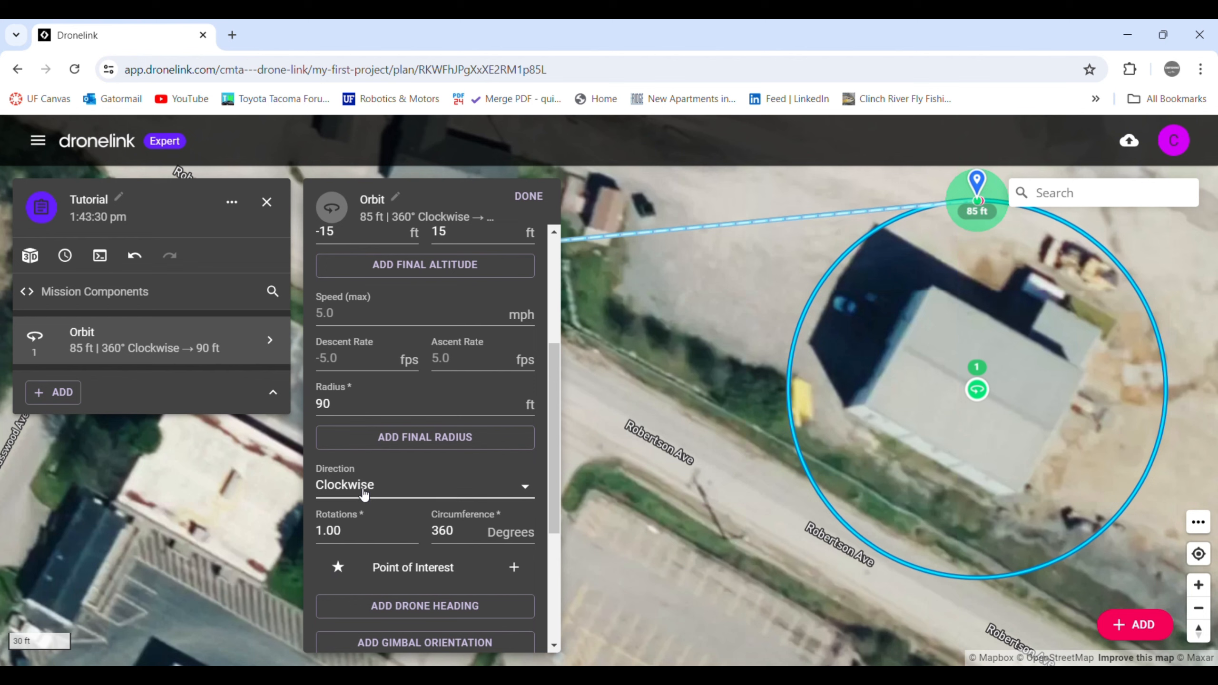
scroll(366, 509, "down", 2)
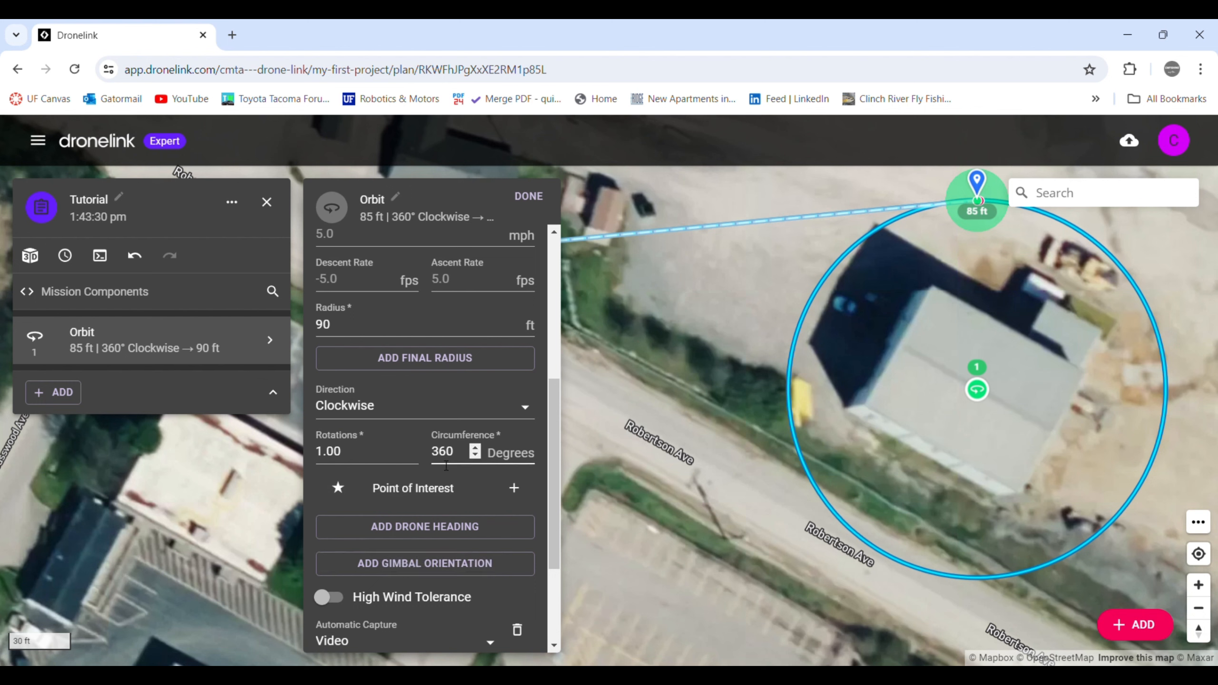
scroll(417, 424, "down", 3)
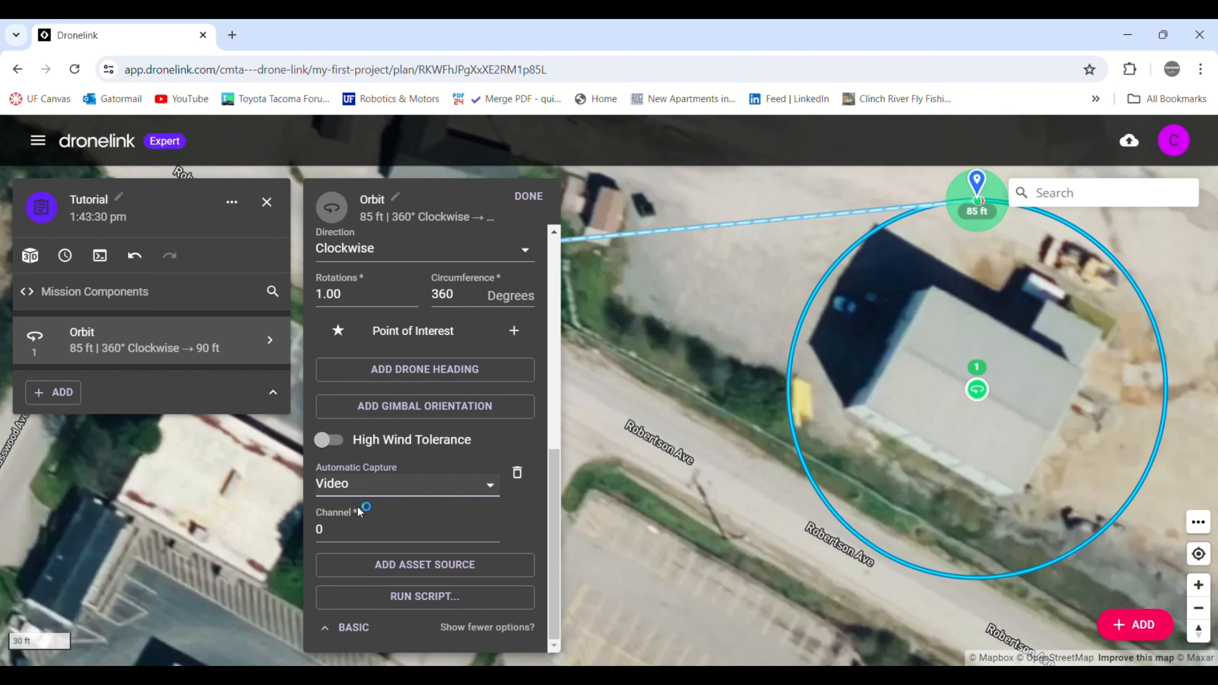
left_click(357, 505)
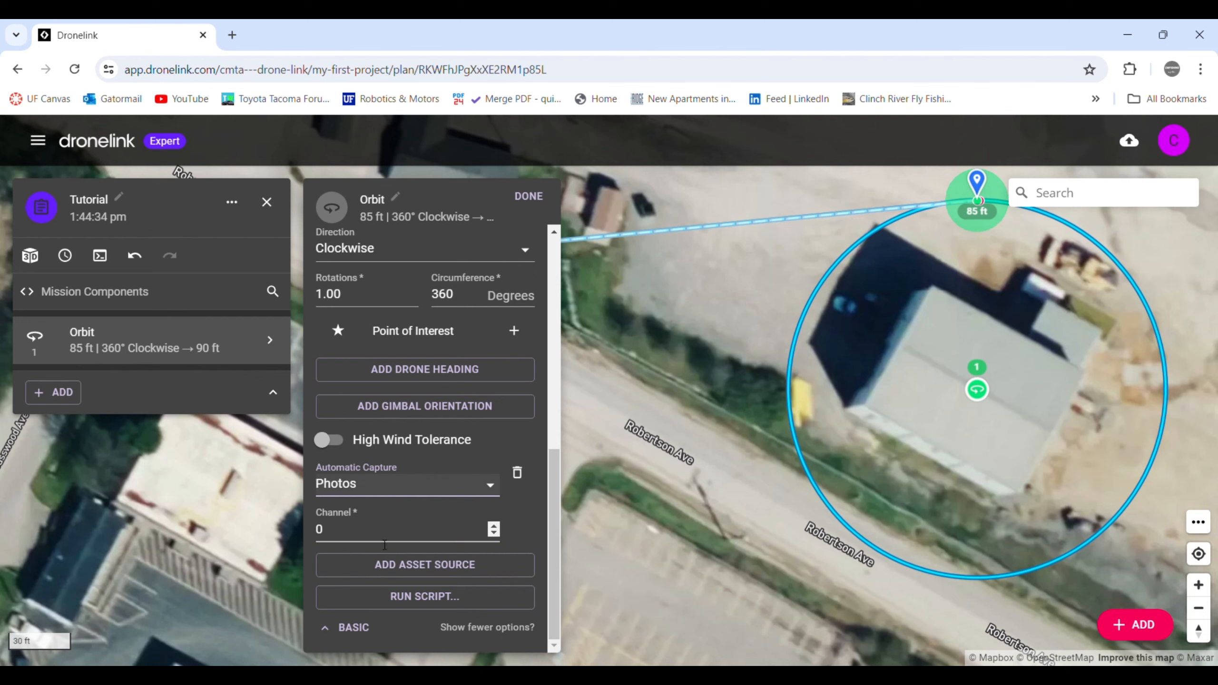
mouse_move(436, 451)
scroll(465, 612, "up", 10)
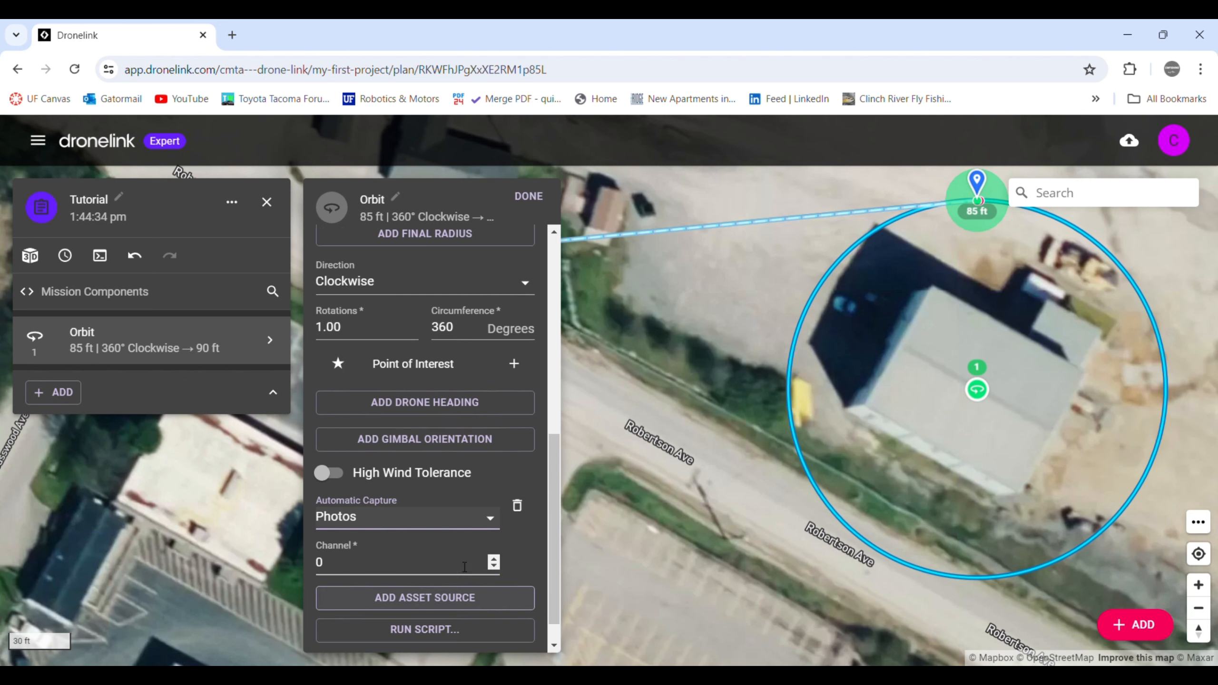
scroll(464, 571, "down", 10)
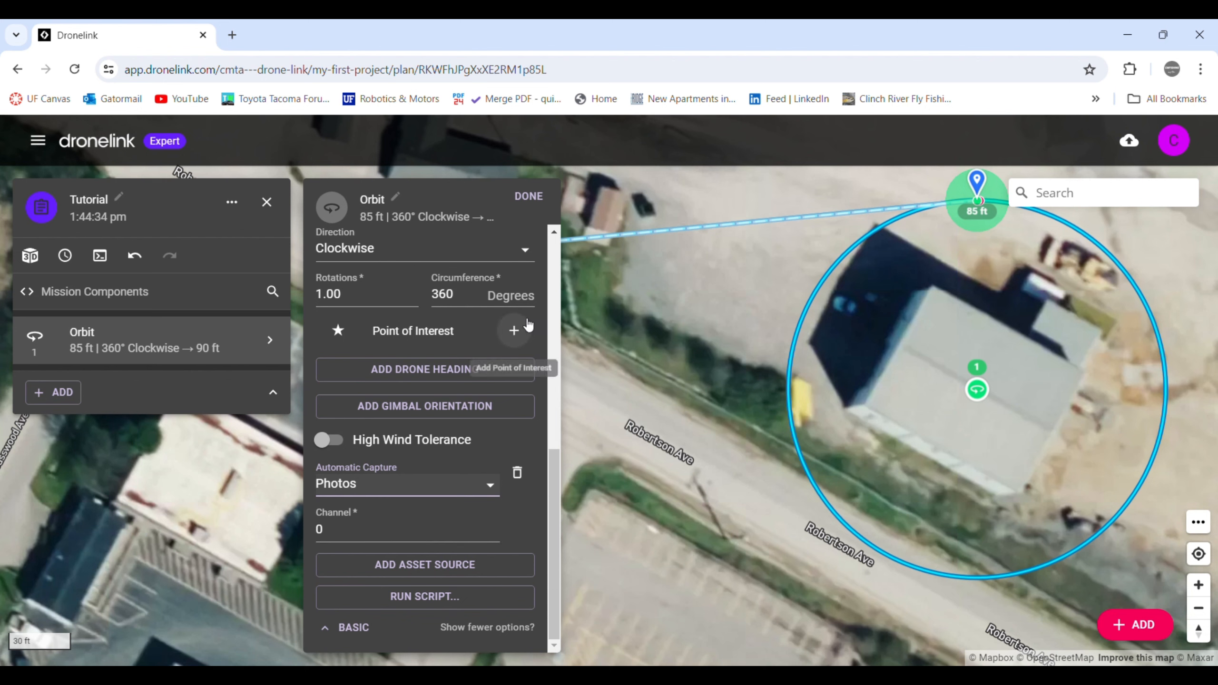
left_click(529, 196)
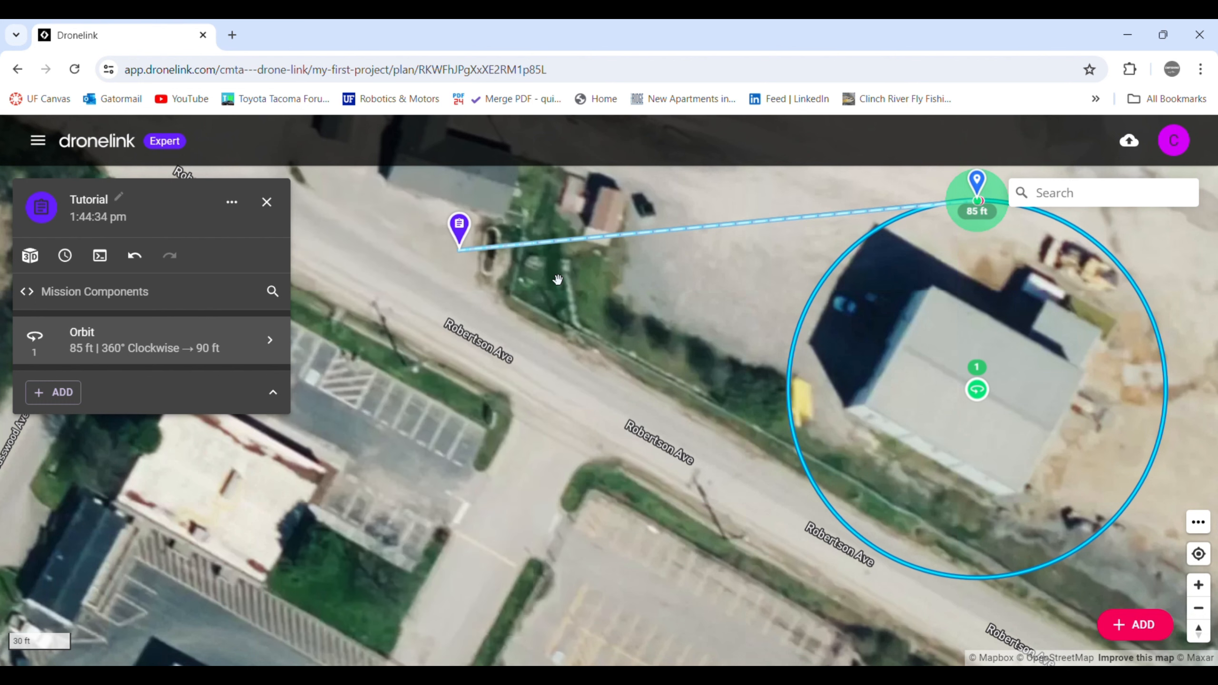
Step: Add a second Orbit component over the building and set its altitude to 55 ft
left_click(54, 398)
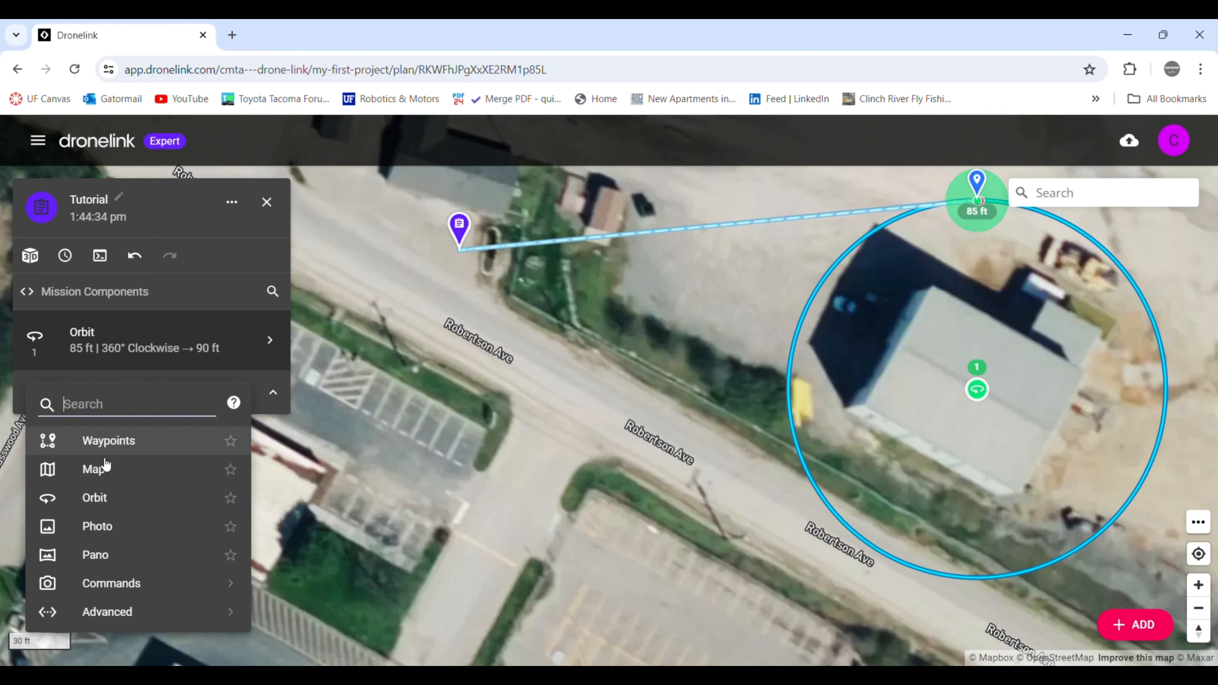
left_click(106, 504)
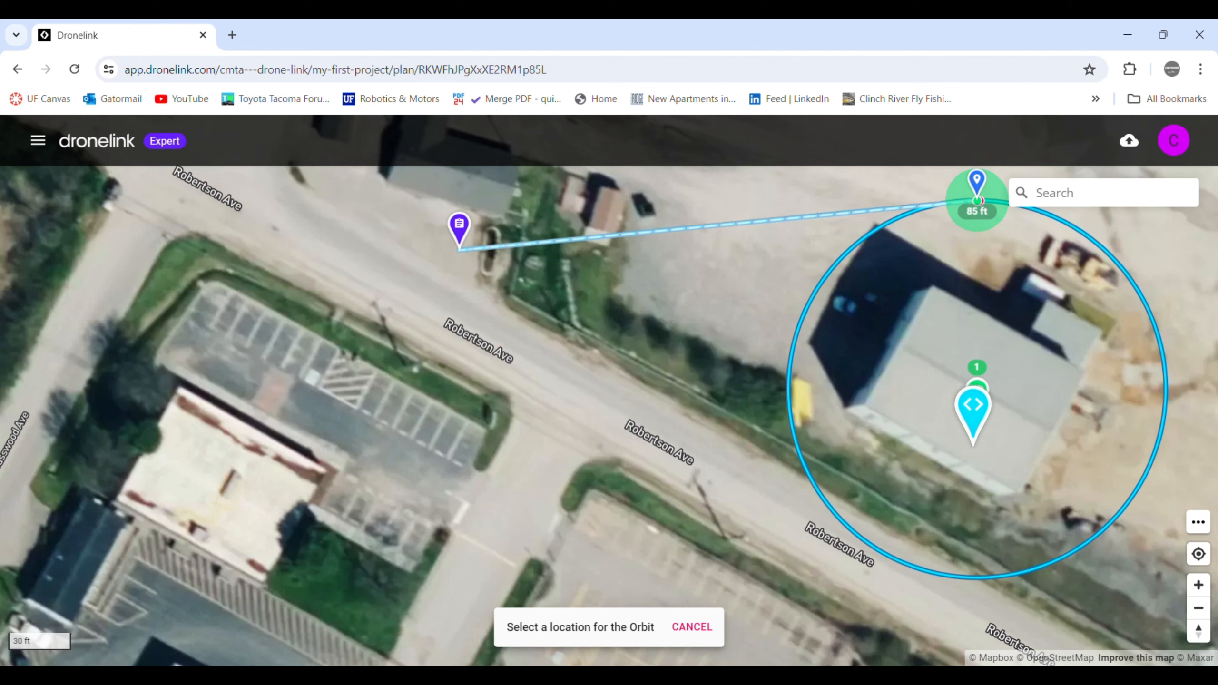
left_click(937, 369)
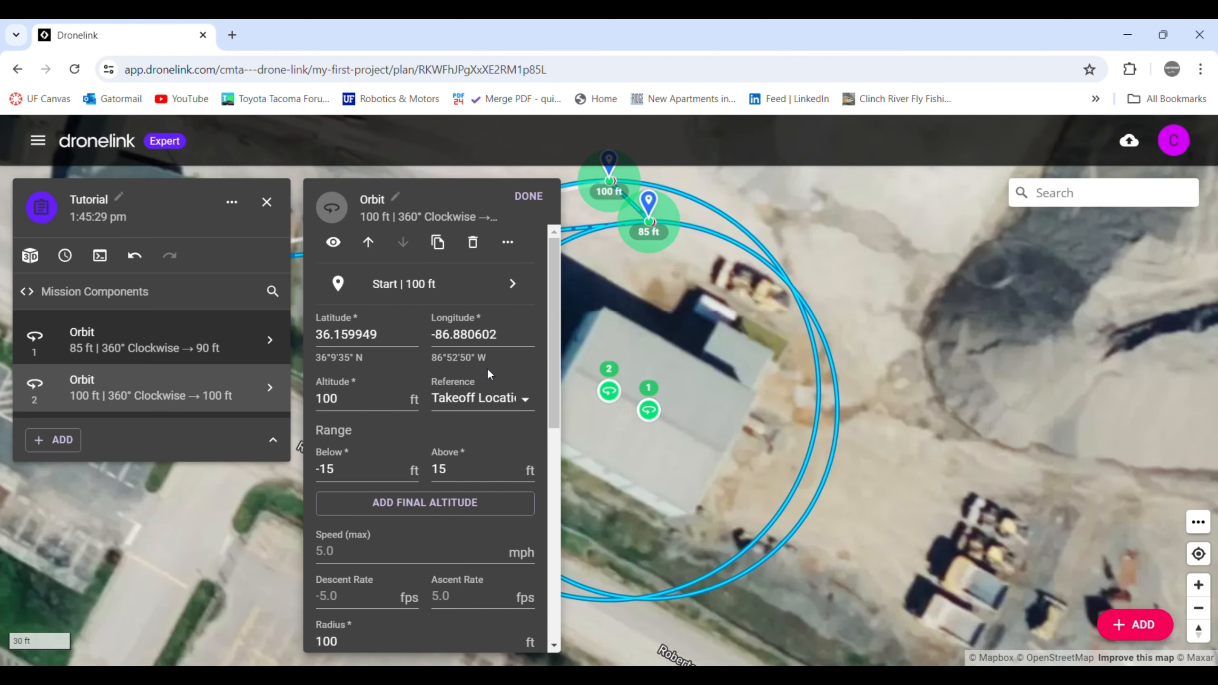
left_click_drag(338, 400, 330, 400)
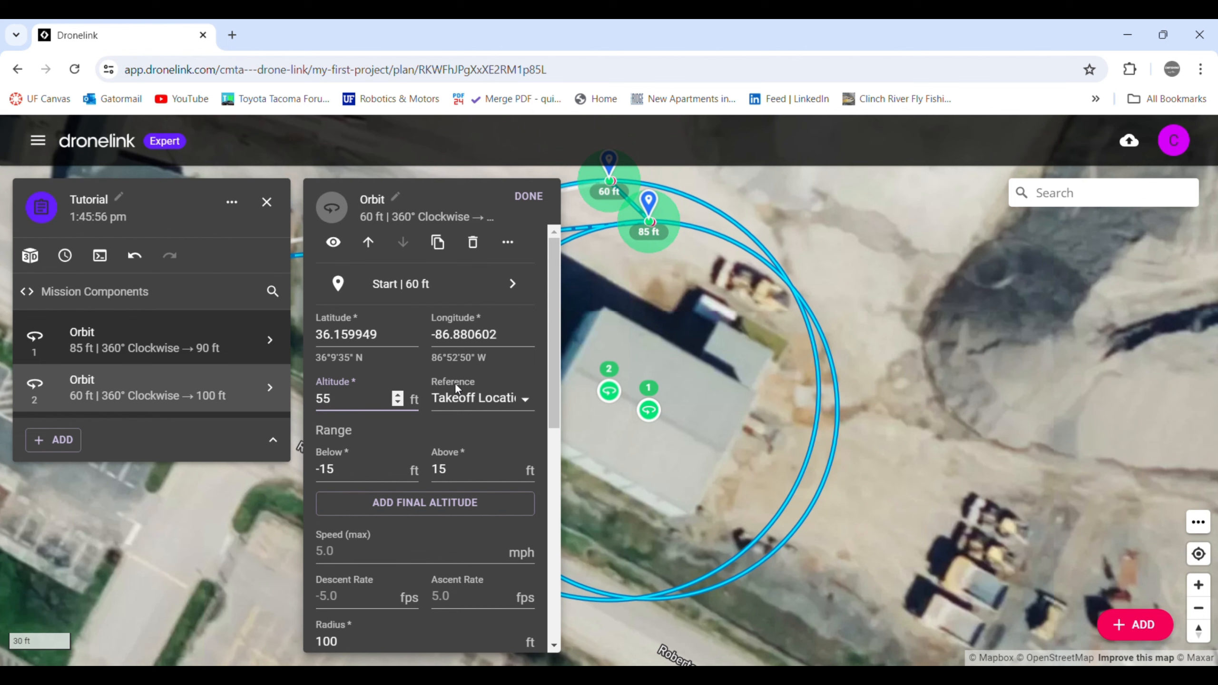
Step: Move the second orbit's center on the map onto the center of the first orbit
scroll(518, 477, "down", 2)
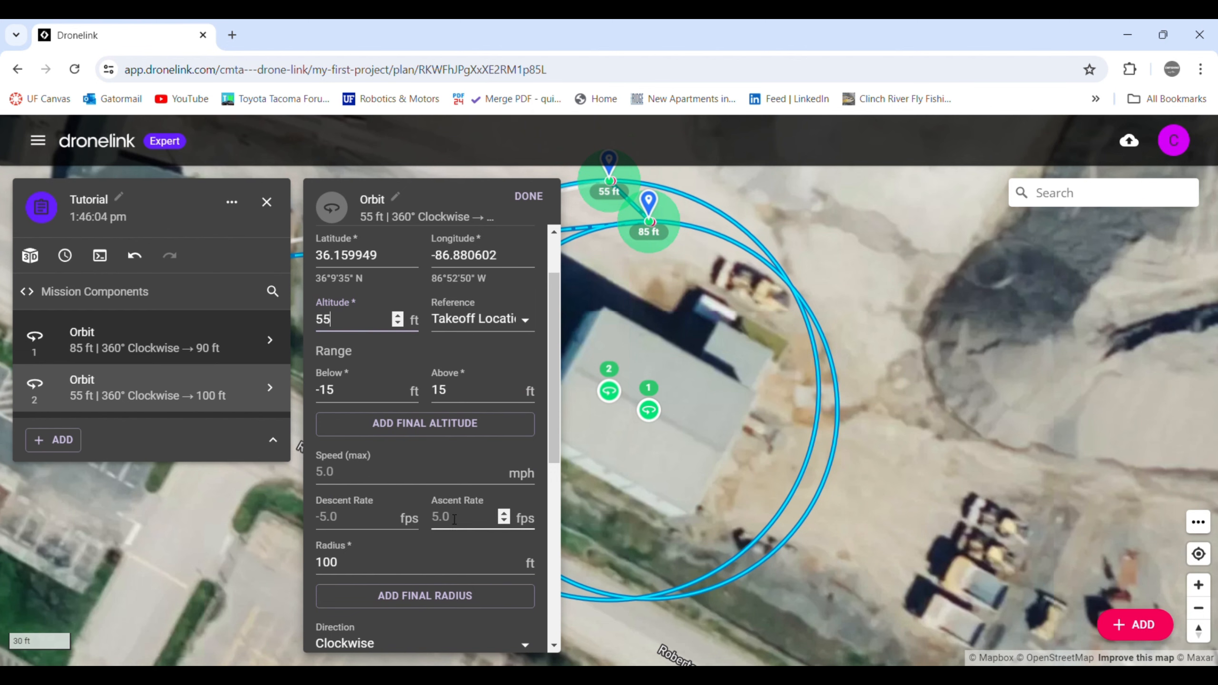
scroll(427, 479, "down", 2)
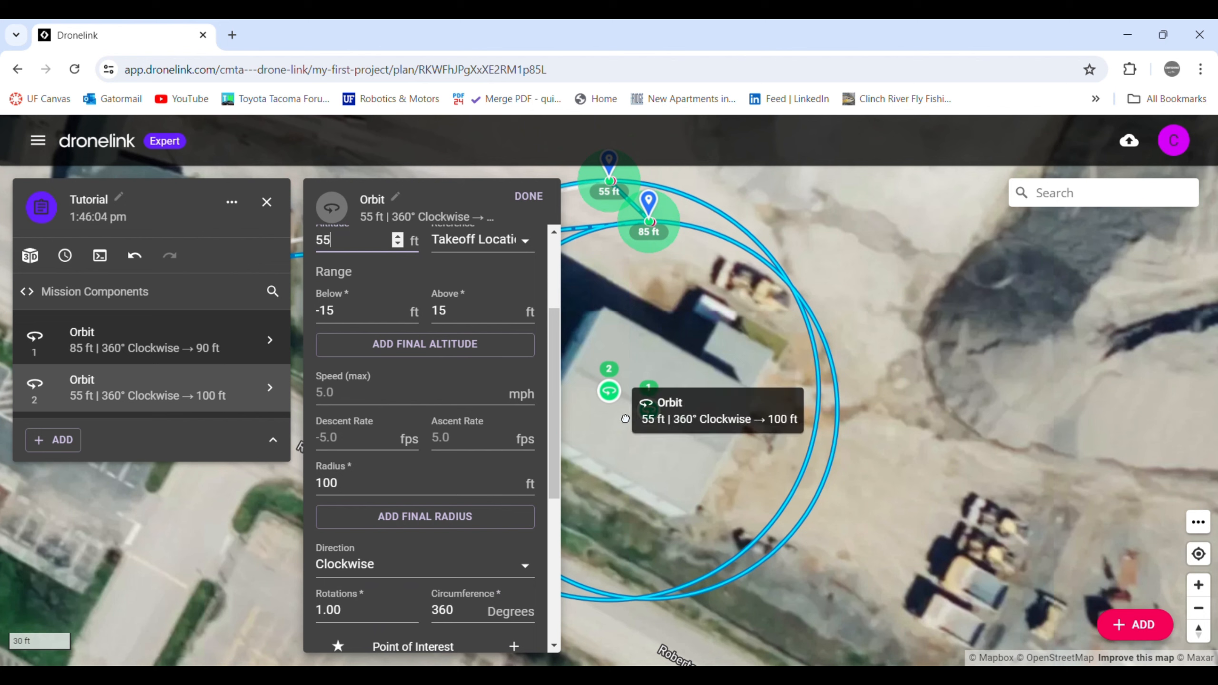
left_click_drag(610, 407, 655, 429)
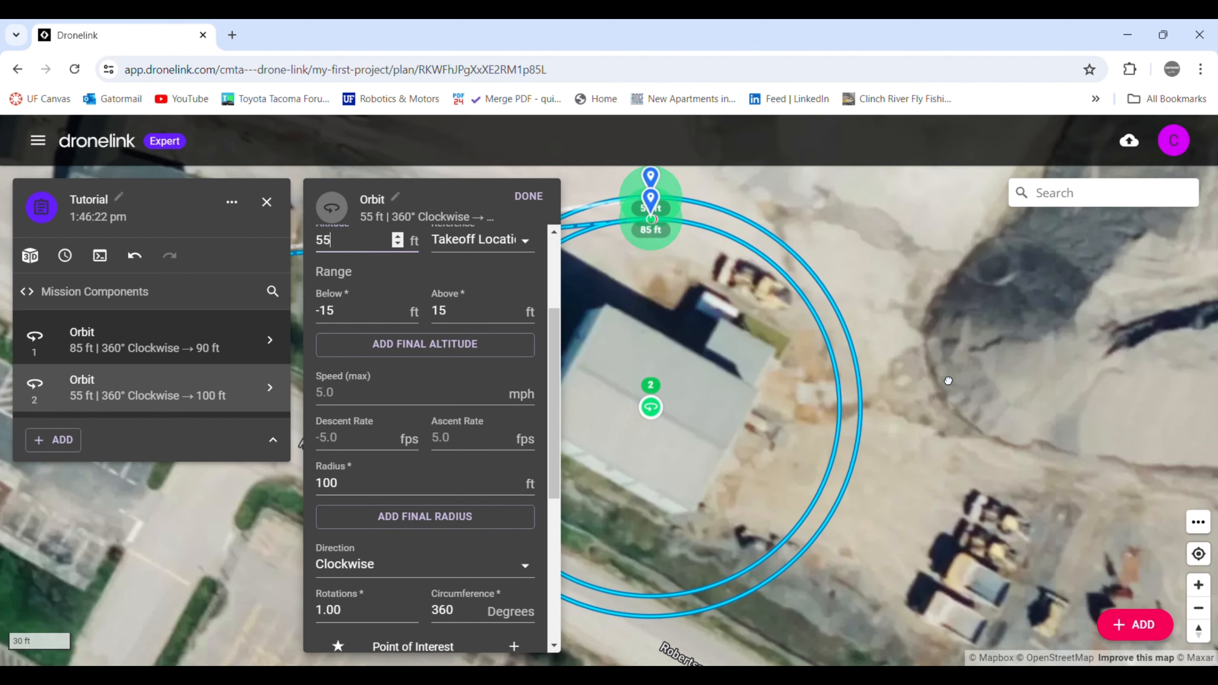
Step: Set the second orbit's radius to 75 ft and shift its center slightly on the map
left_click_drag(949, 381, 1029, 358)
double_click(326, 483)
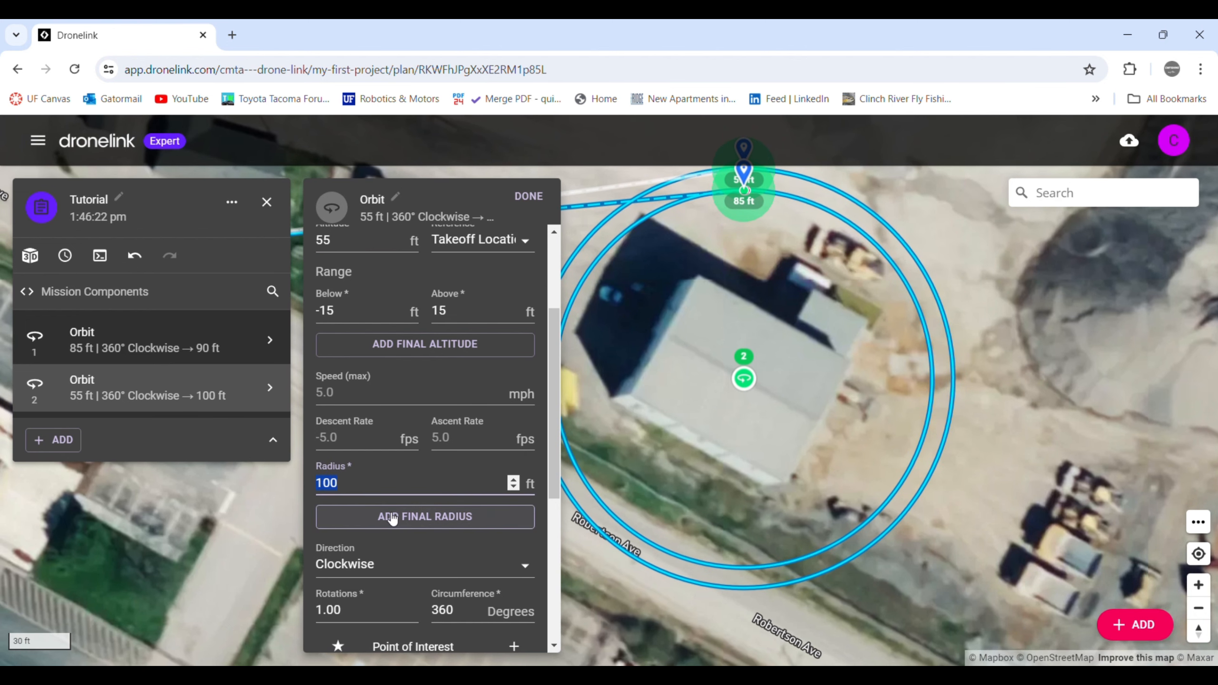
type("75")
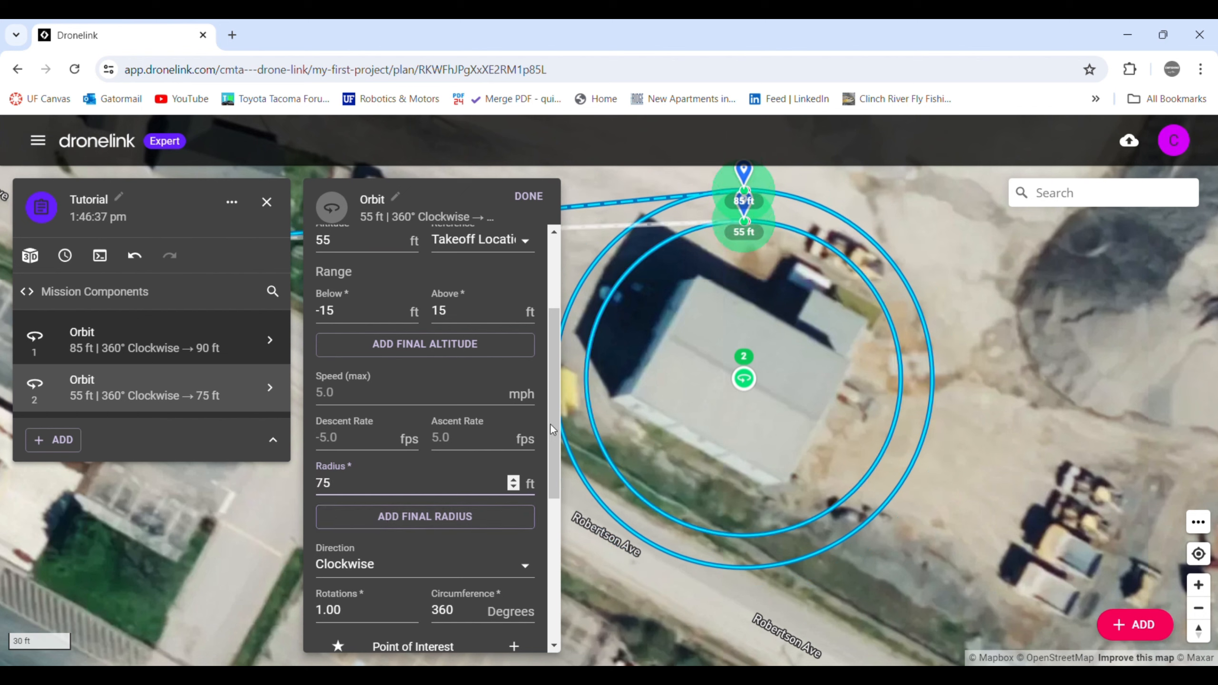
left_click_drag(748, 385, 742, 389)
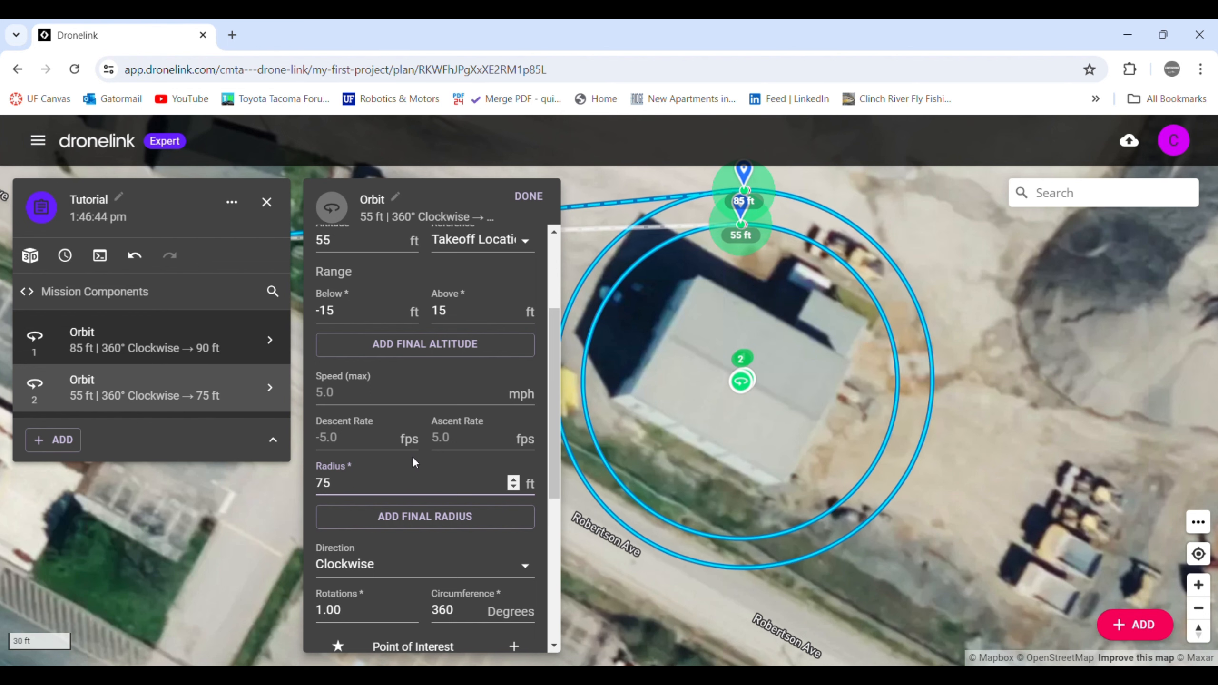
Step: Change the second orbit's automatic capture to Photos
scroll(414, 458, "down", 2)
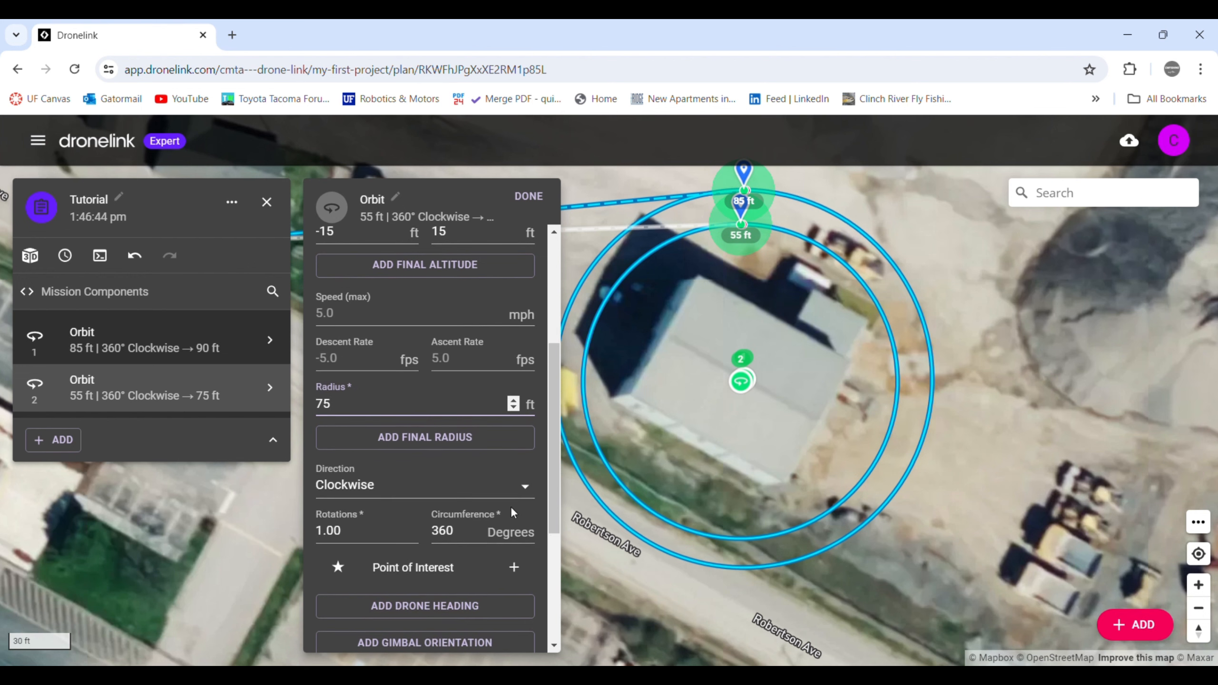
scroll(480, 449, "down", 3)
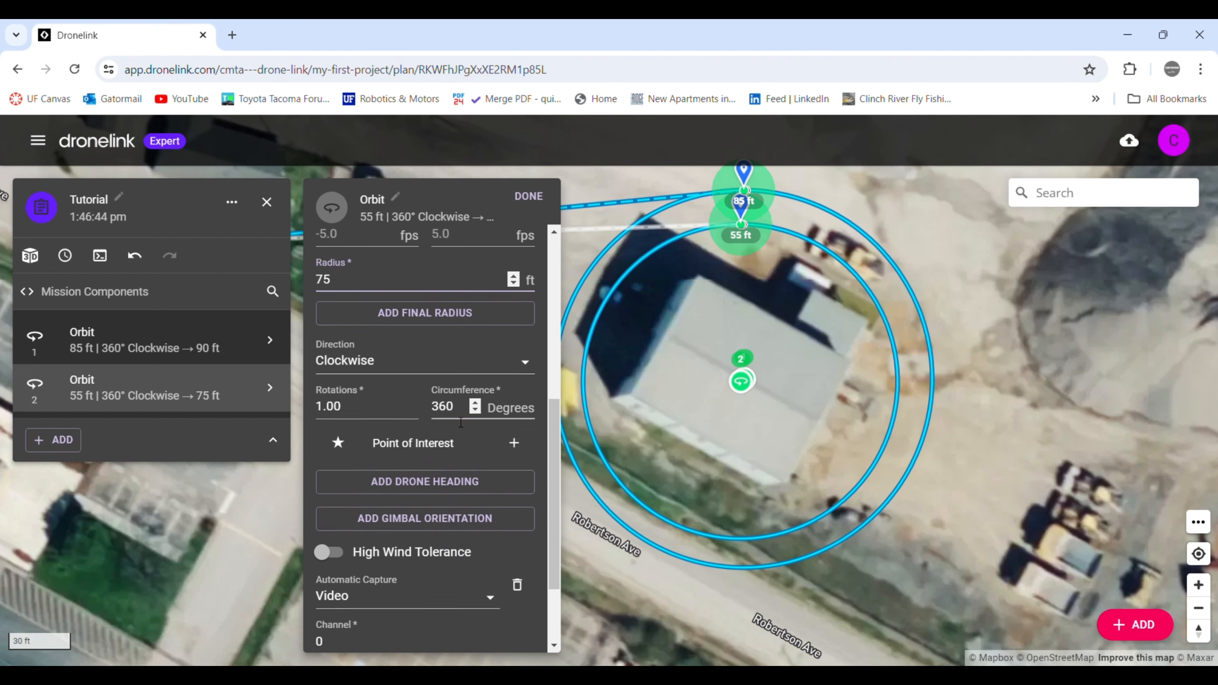
scroll(460, 423, "down", 1)
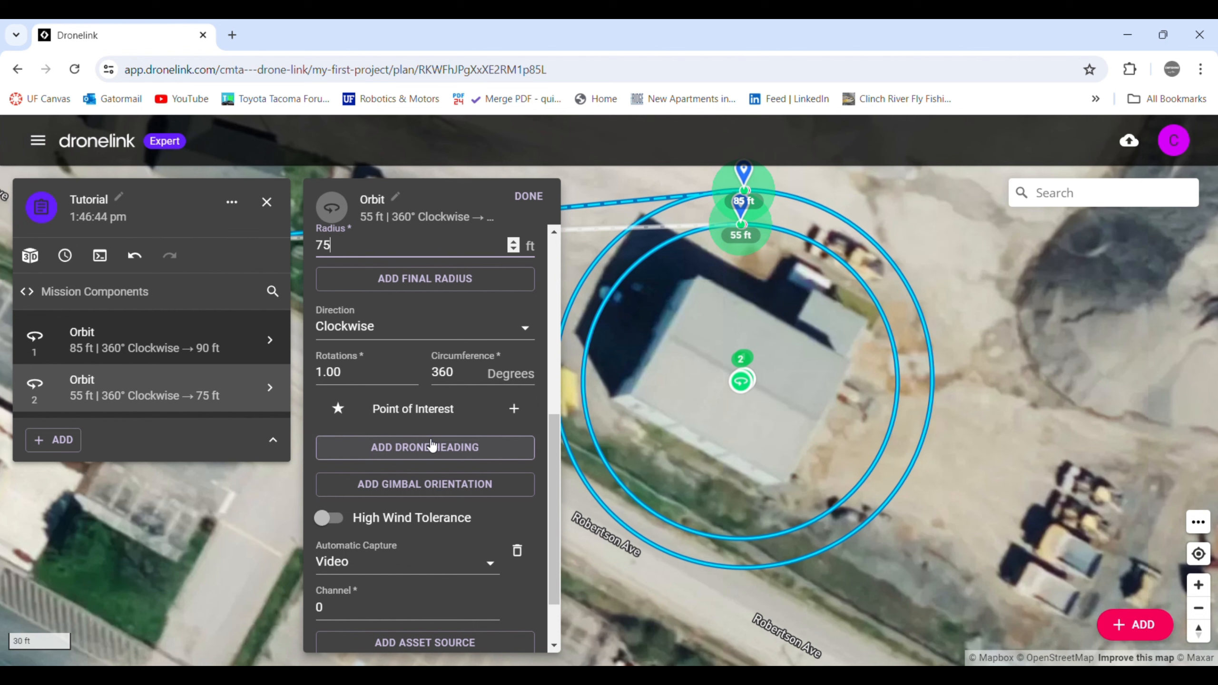
scroll(422, 484, "down", 2)
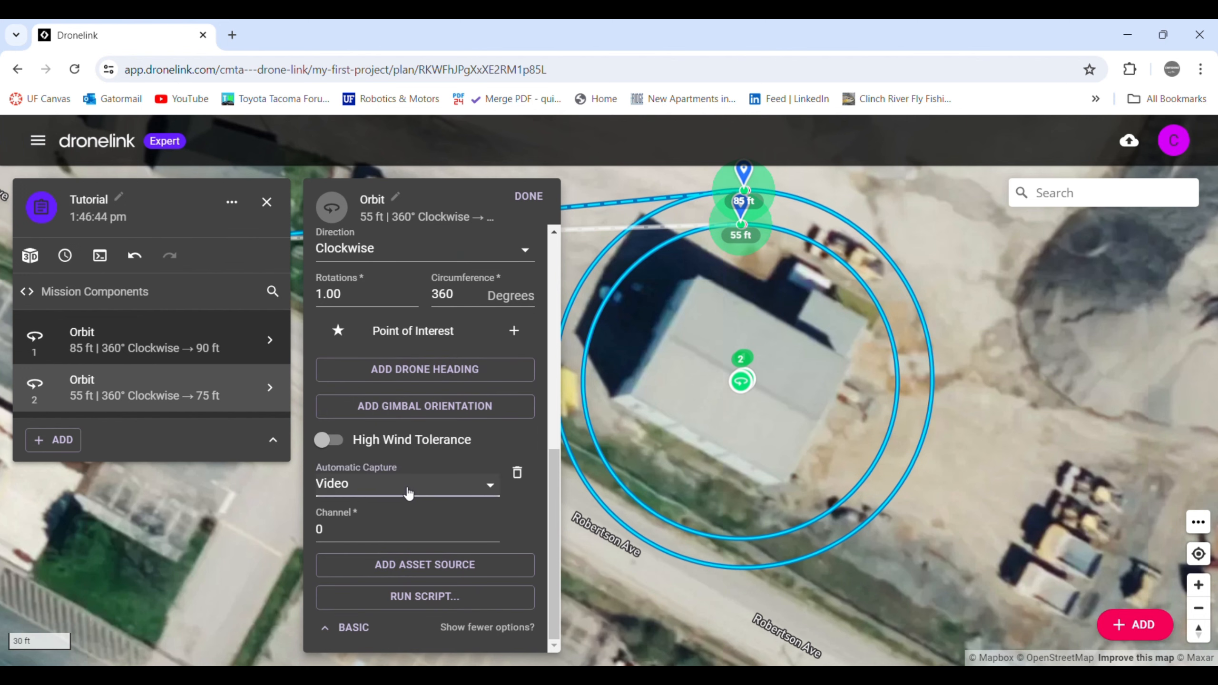
left_click(408, 535)
scroll(477, 463, "up", 2)
scroll(499, 444, "down", 2)
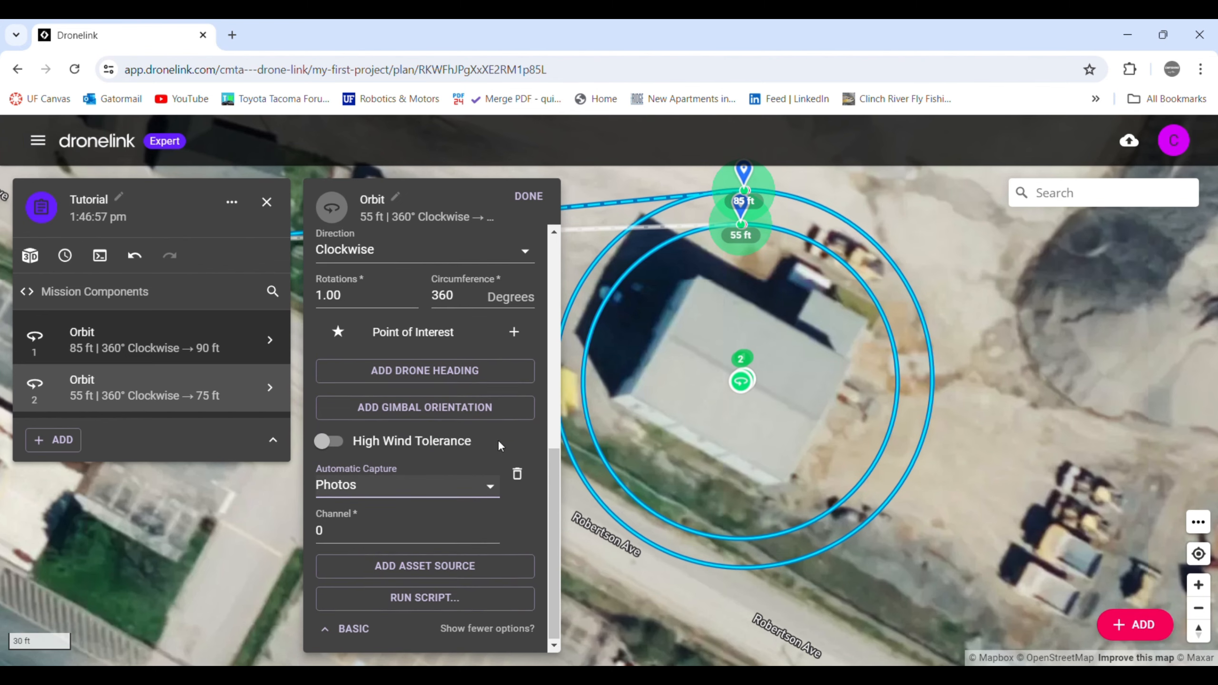
Step: Review the second orbit's altitude, range, radius, direction and capture settings
scroll(499, 447, "up", 6)
scroll(501, 455, "down", 4)
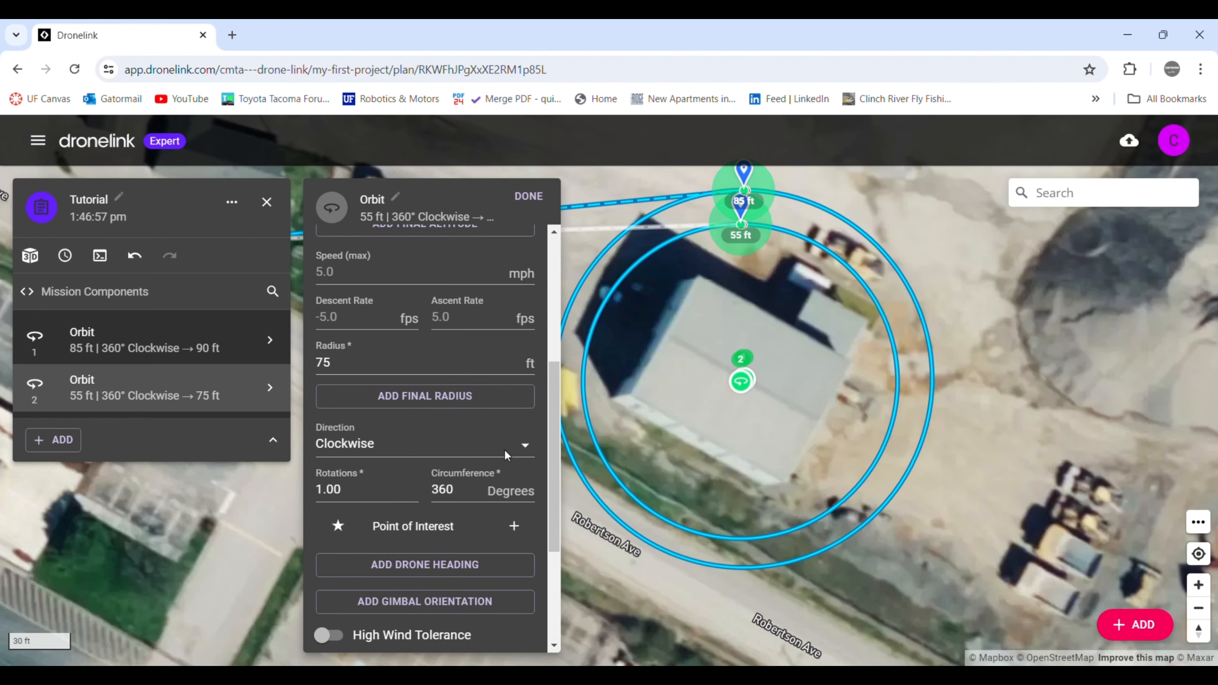
scroll(505, 451, "down", 4)
scroll(498, 463, "up", 3)
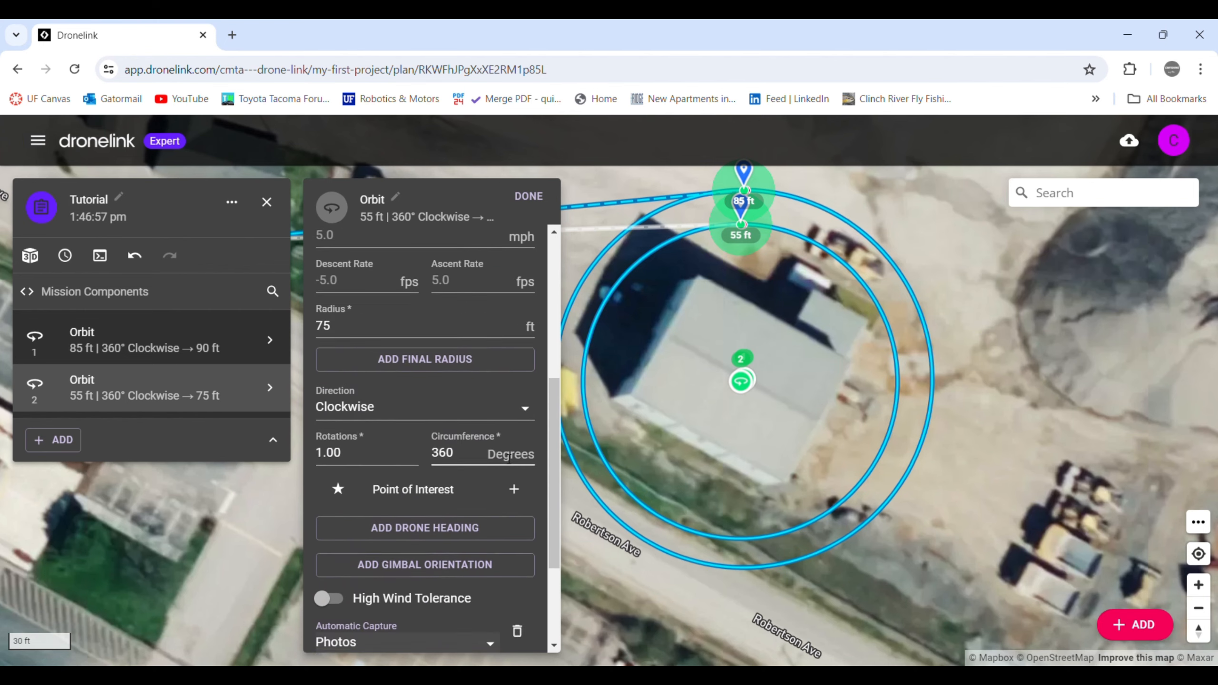
scroll(498, 461, "up", 3)
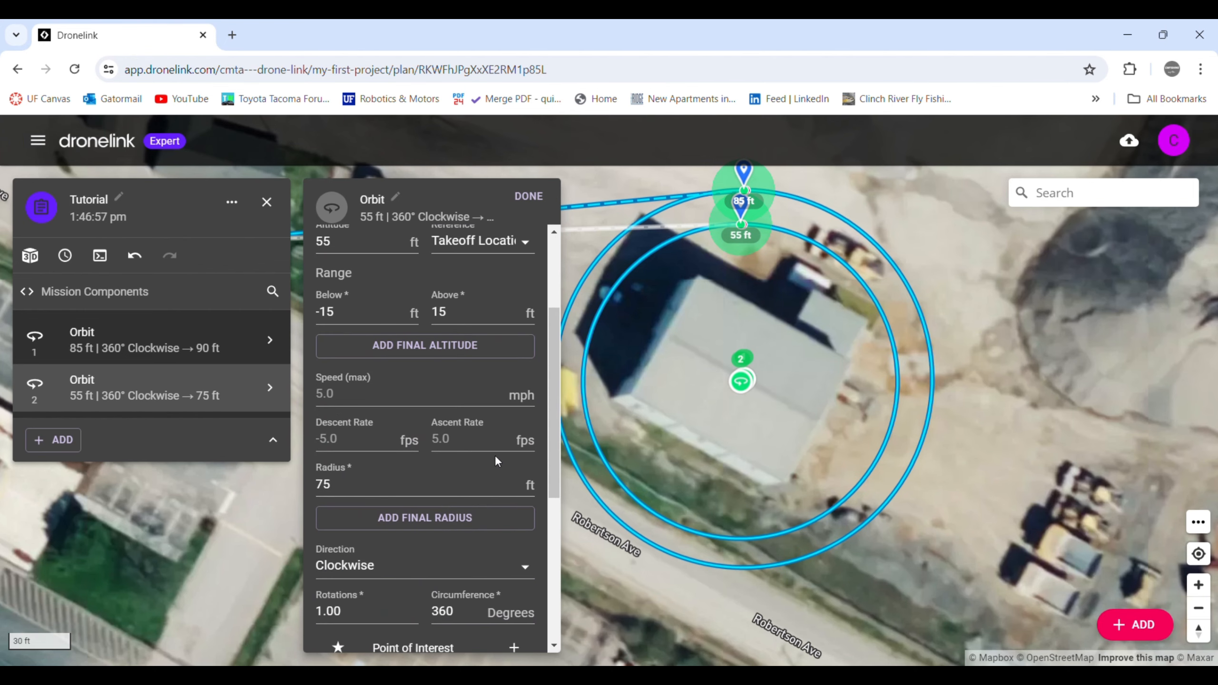
scroll(494, 447, "up", 3)
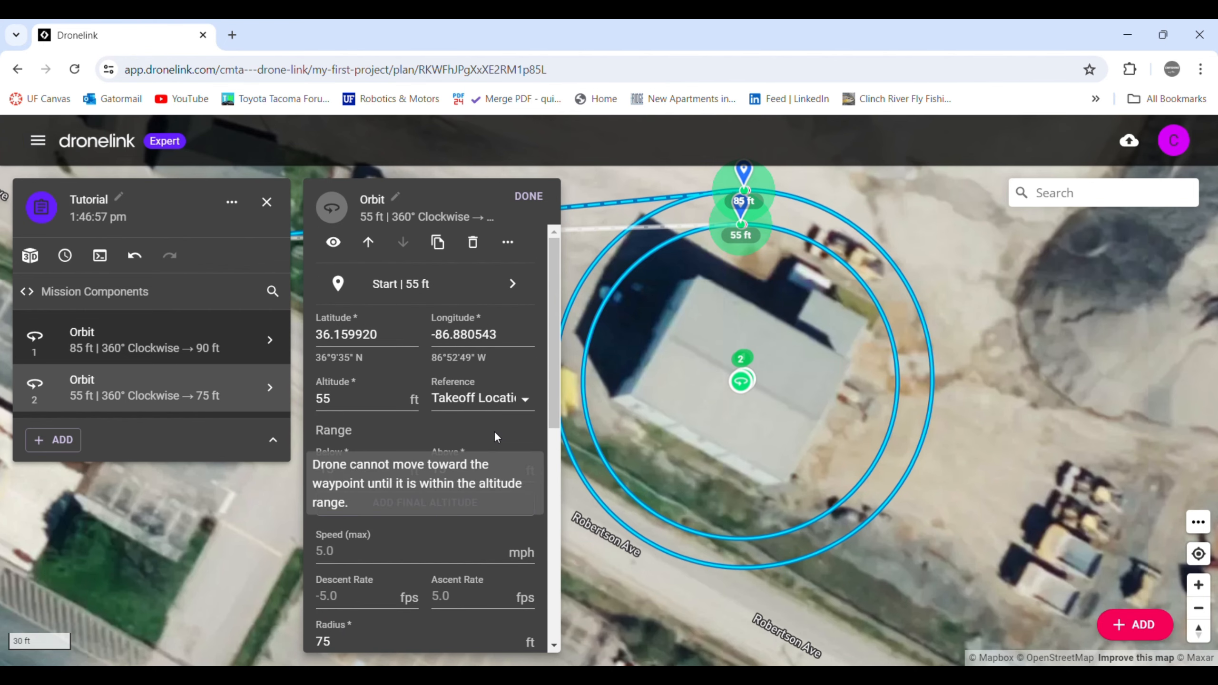
scroll(493, 435, "down", 3)
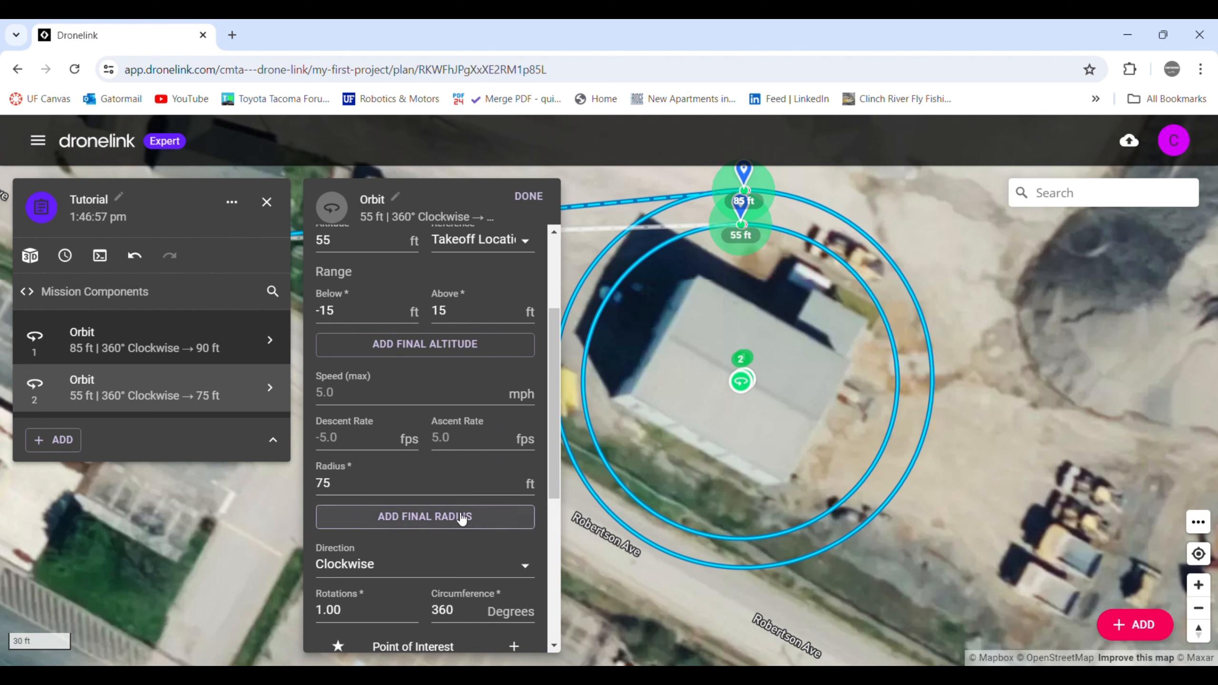
scroll(462, 519, "down", 5)
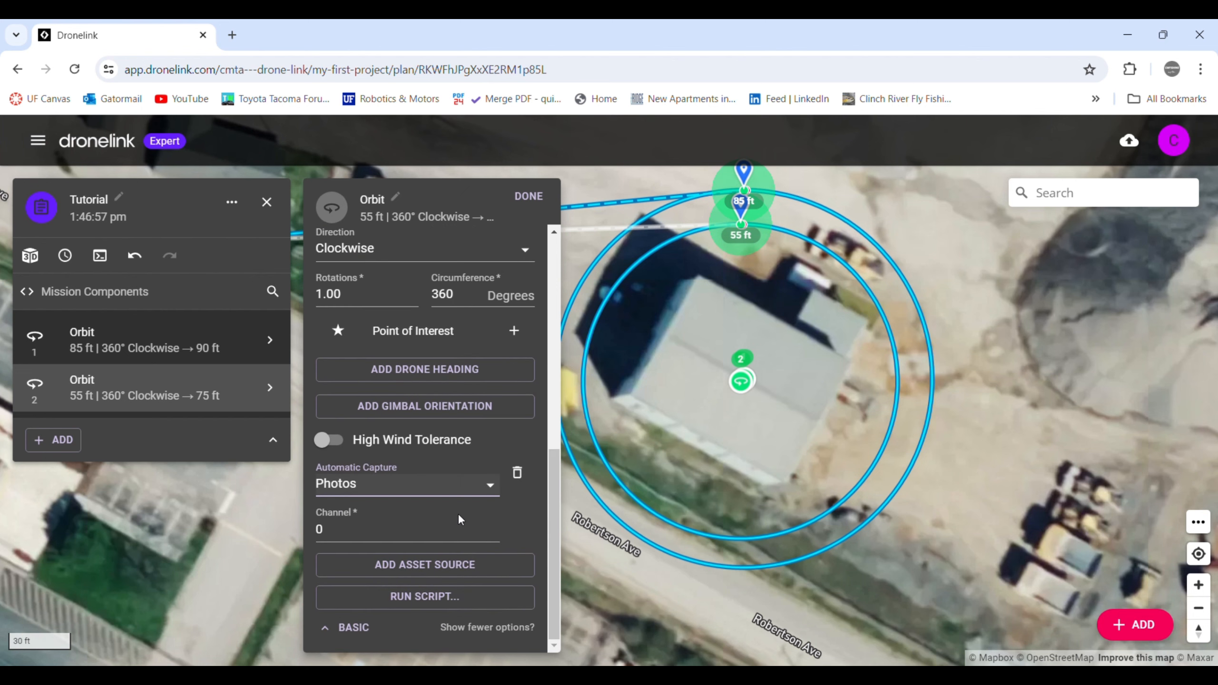
scroll(458, 514, "up", 5)
Step: Close the second orbit's settings and nudge its center back into line with the first orbit's center
left_click(528, 196)
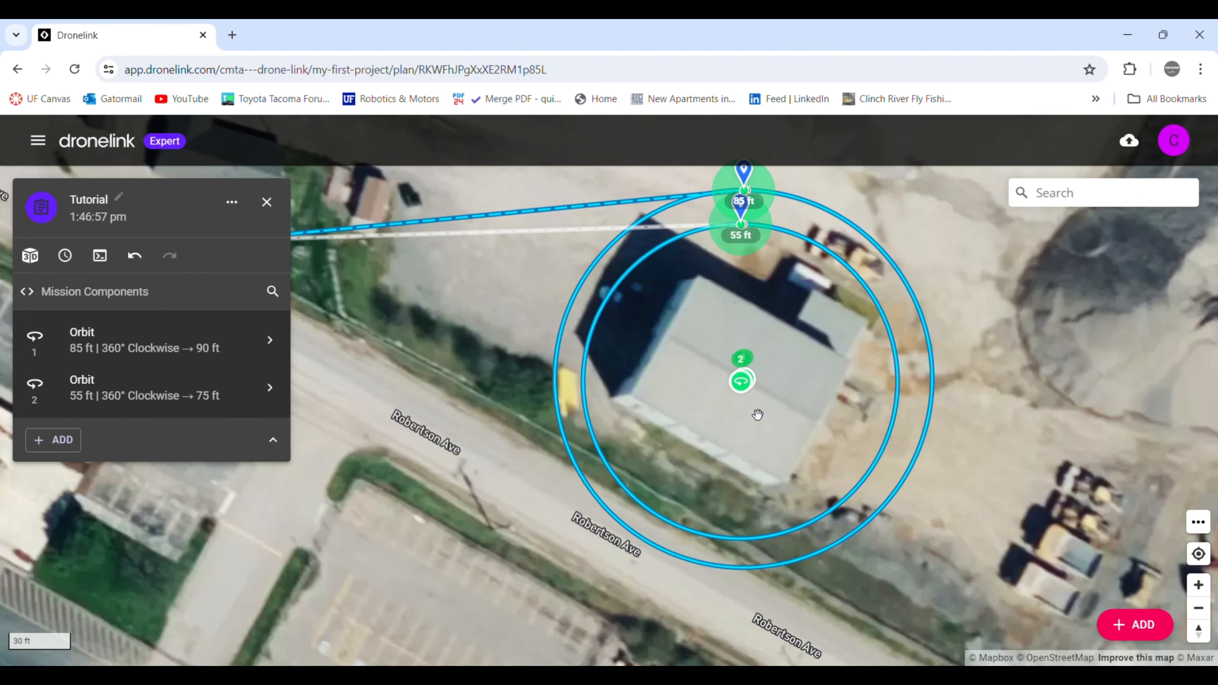
left_click_drag(749, 387, 753, 385)
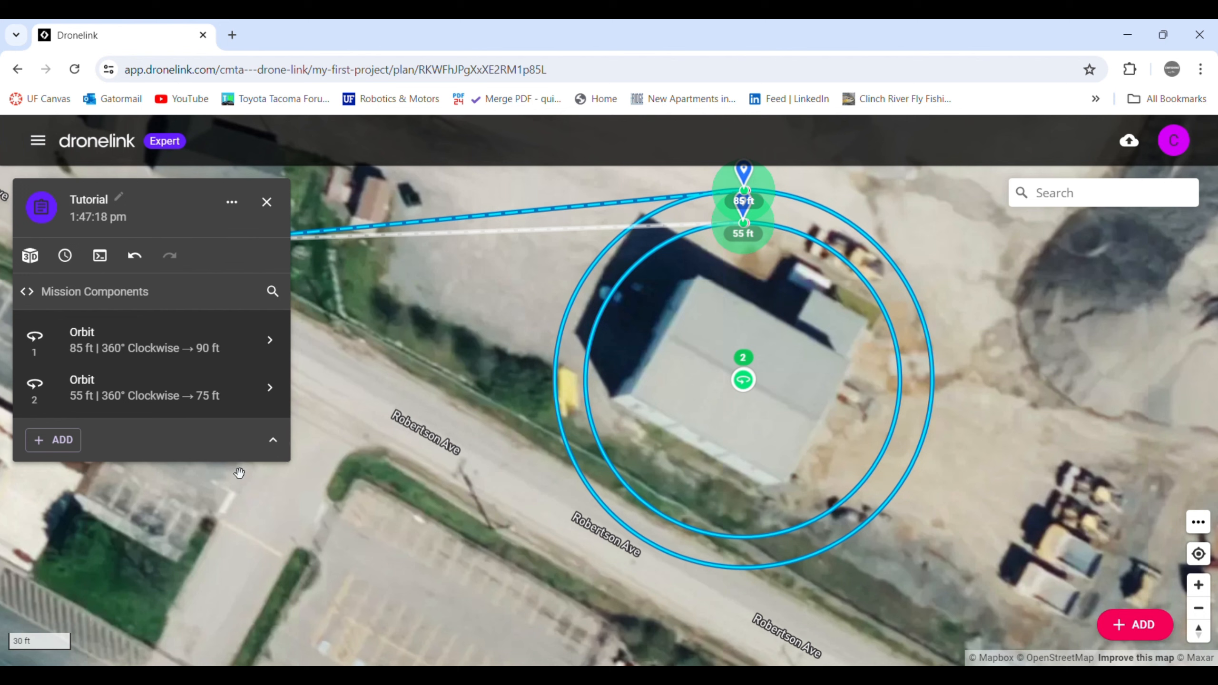
Step: Add a Map component to the mission, placed over the building
left_click(57, 440)
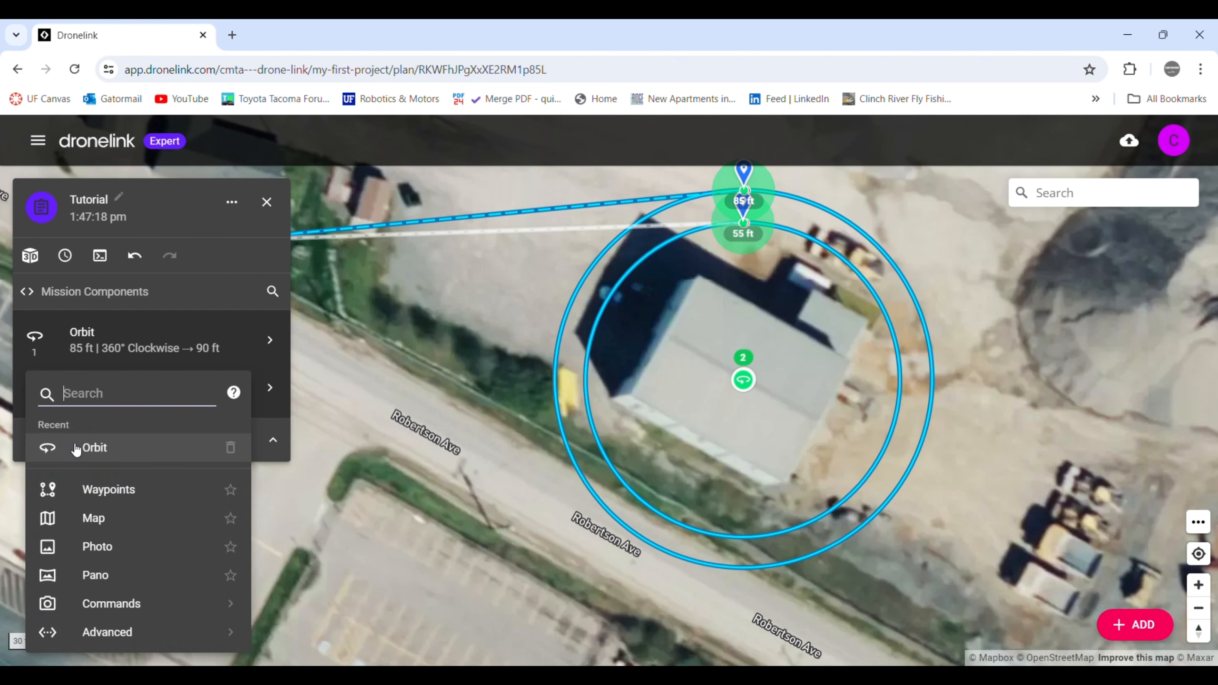
left_click(96, 517)
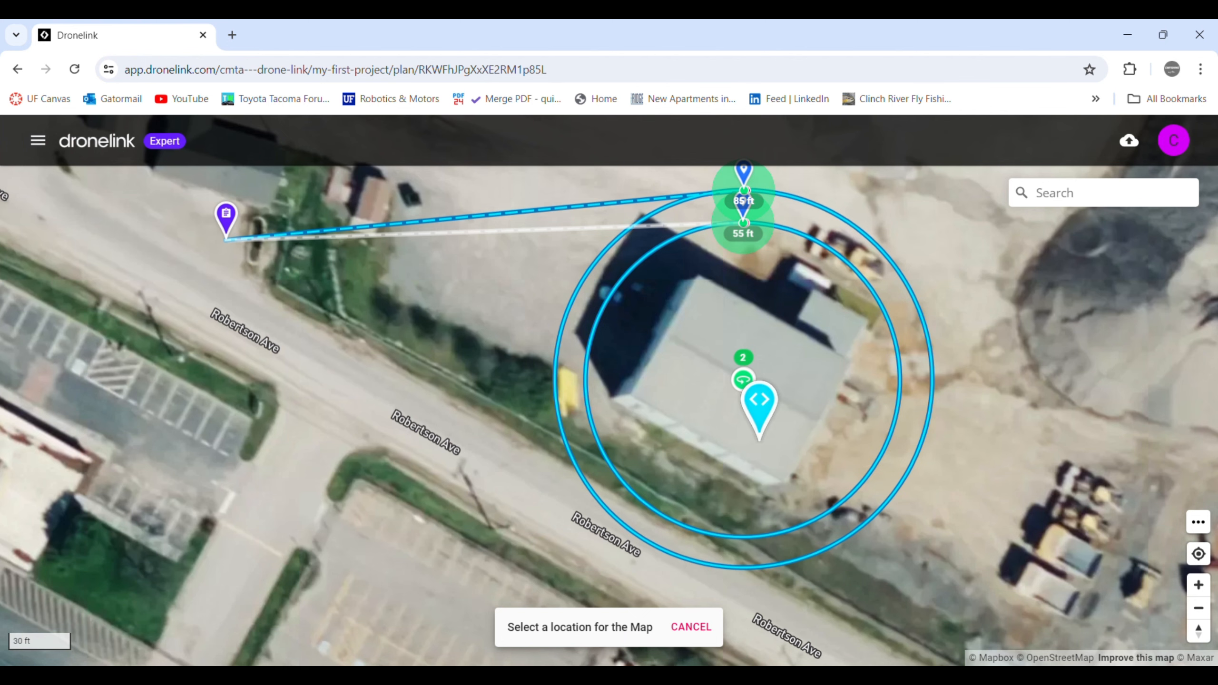
left_click(759, 438)
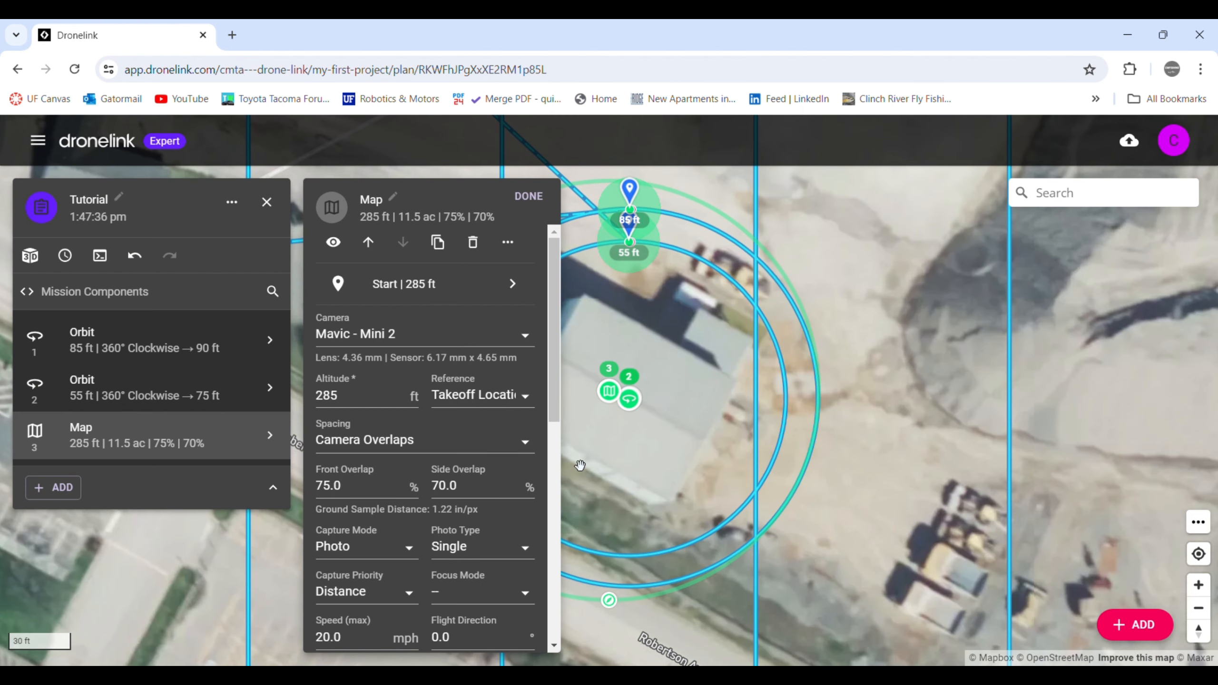
Step: Pull the map boundary's southeast point (Charlie) and northeast point in to just outside the orbits on the building's east side
scroll(699, 368, "down", 2)
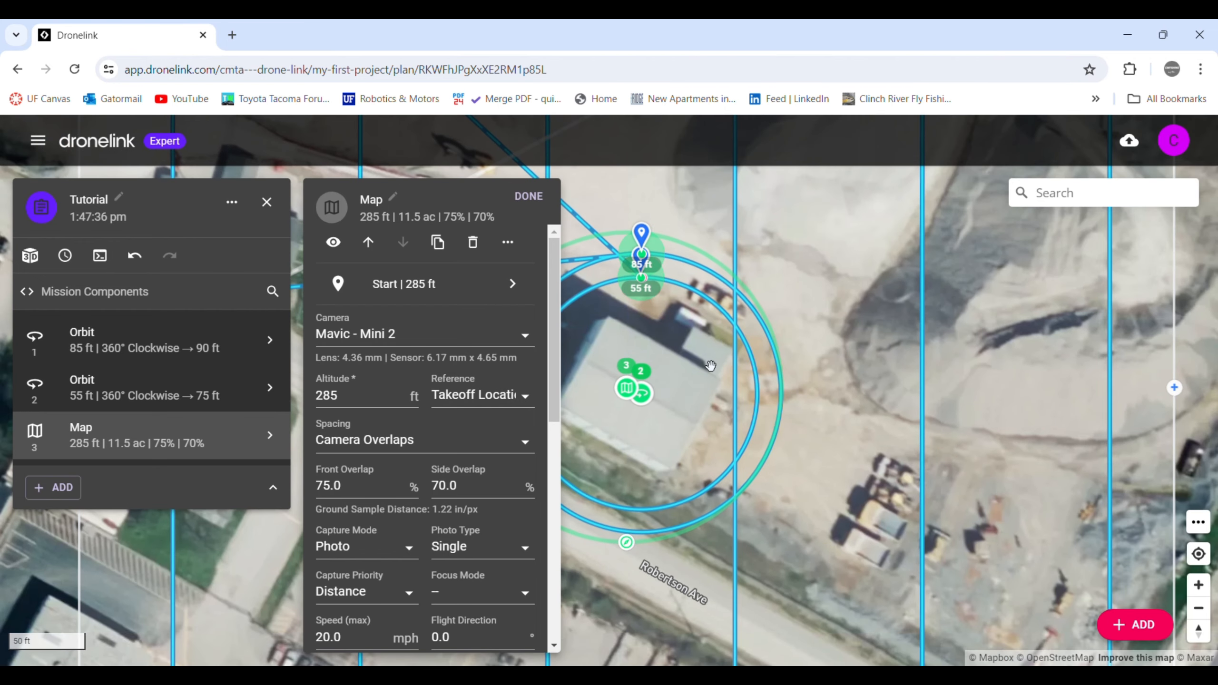
scroll(709, 366, "down", 1)
scroll(710, 366, "down", 1)
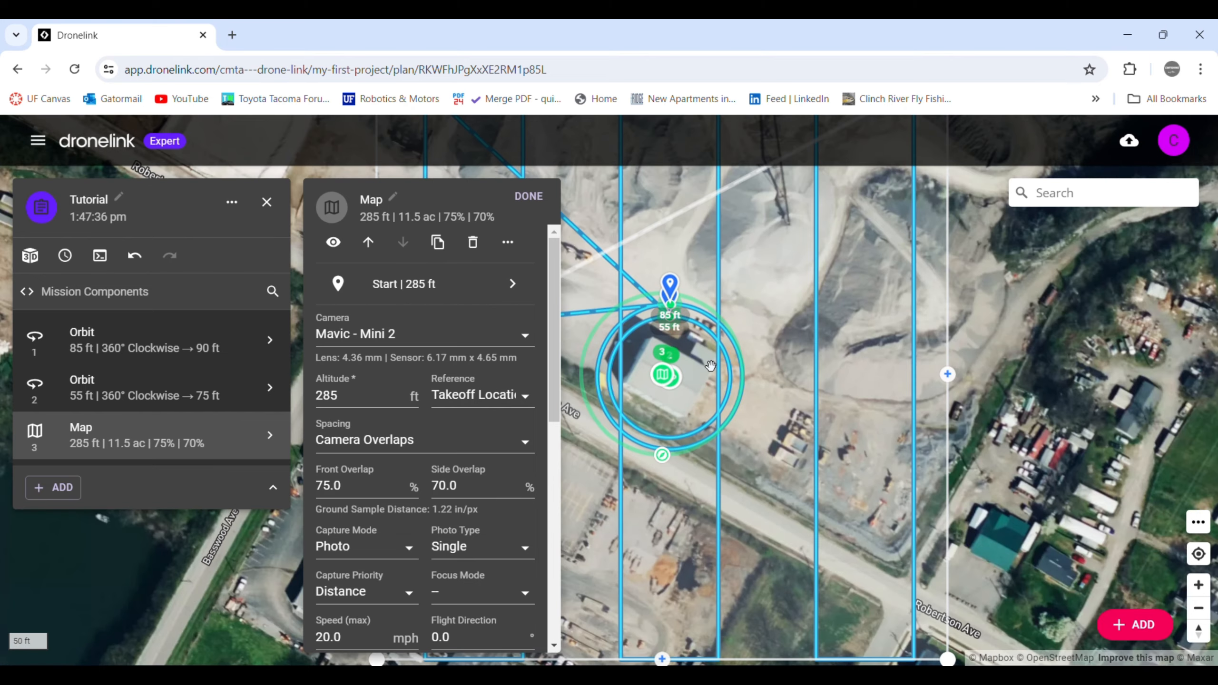
scroll(710, 366, "down", 1)
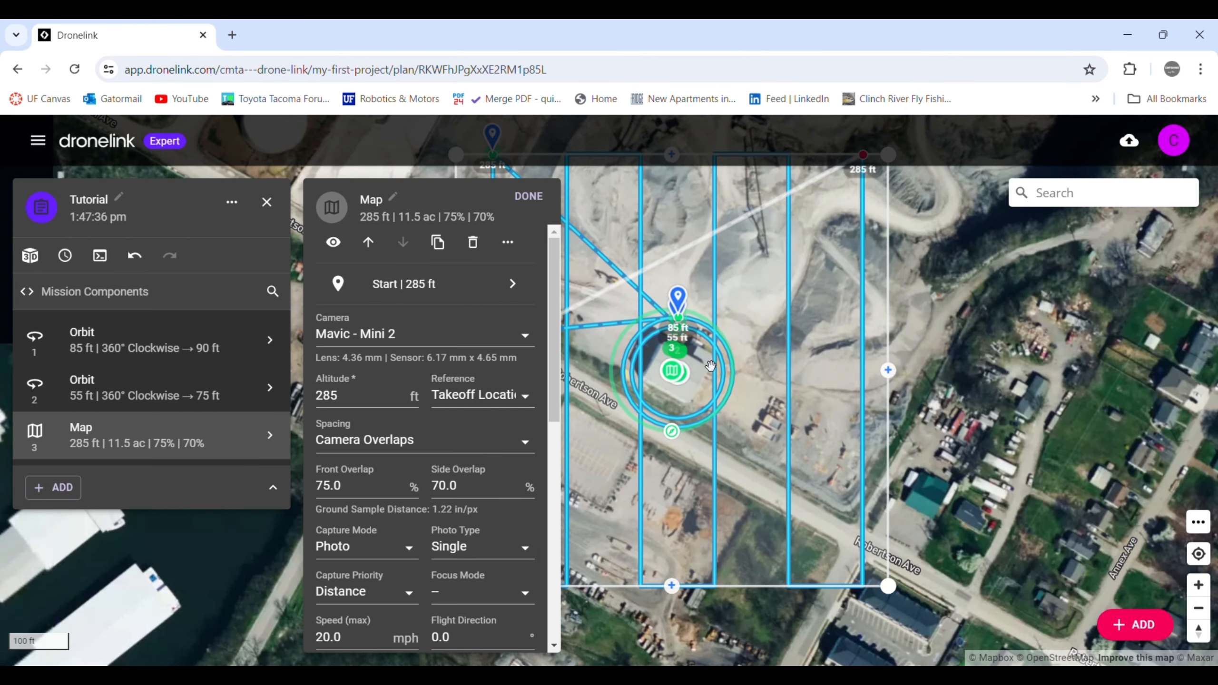
scroll(710, 366, "down", 1)
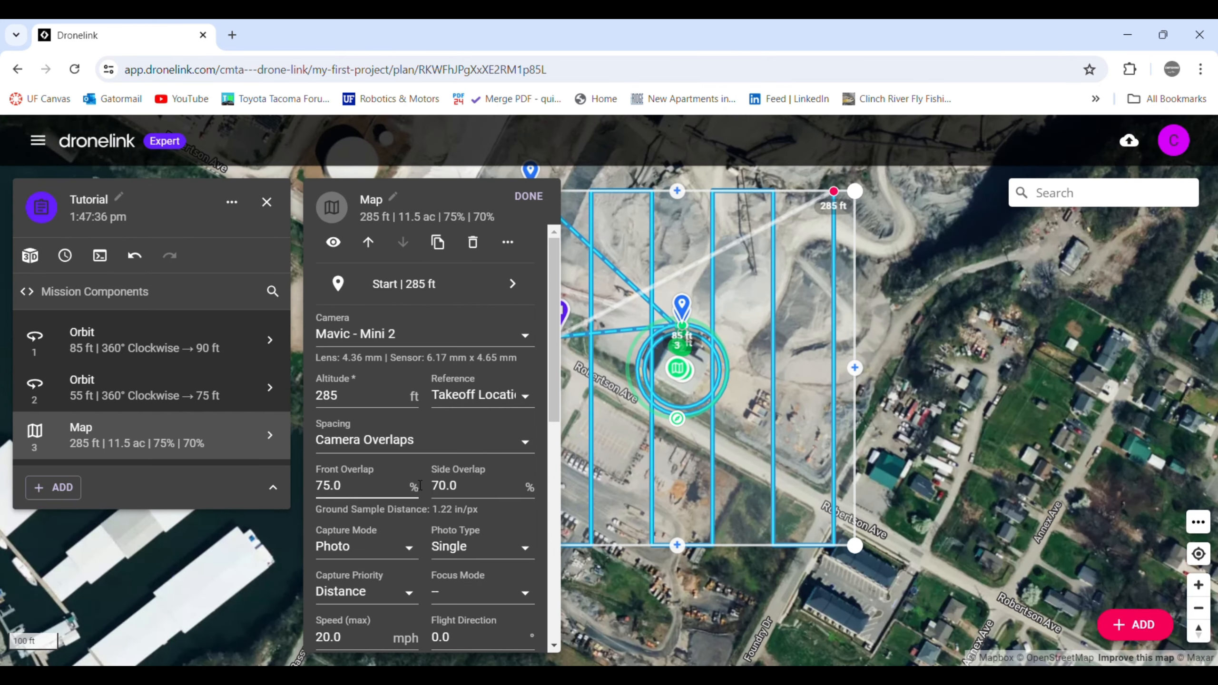
scroll(420, 486, "down", 2)
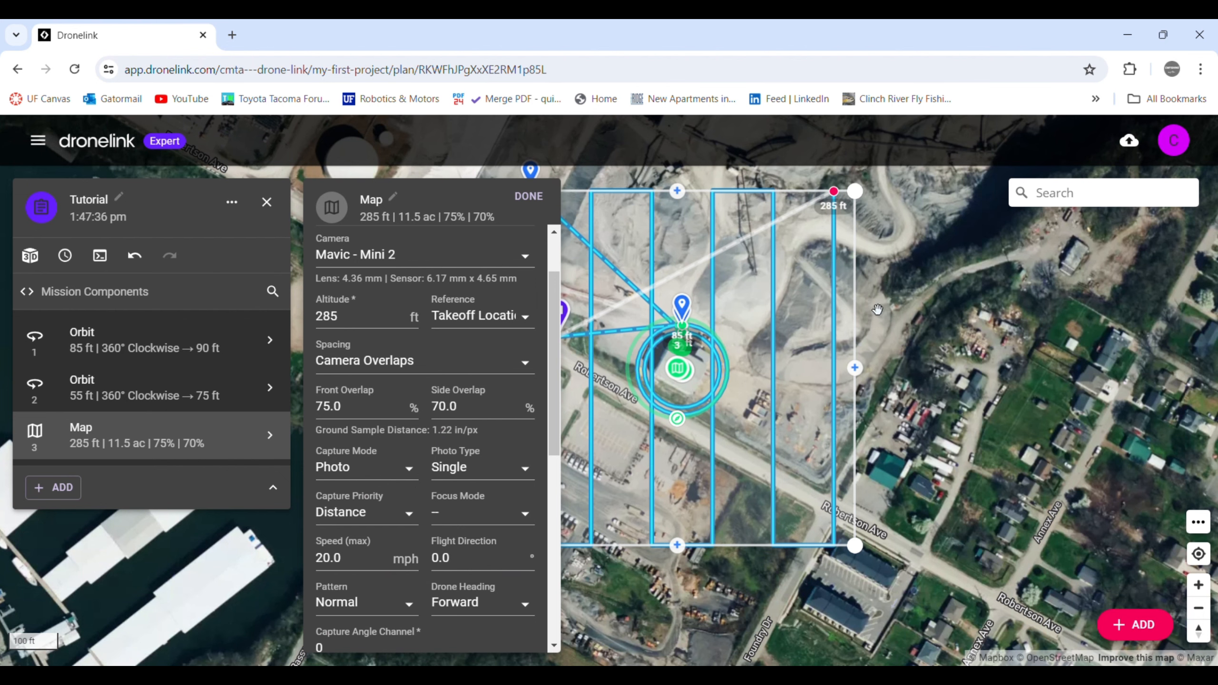
scroll(1007, 335, "down", 1)
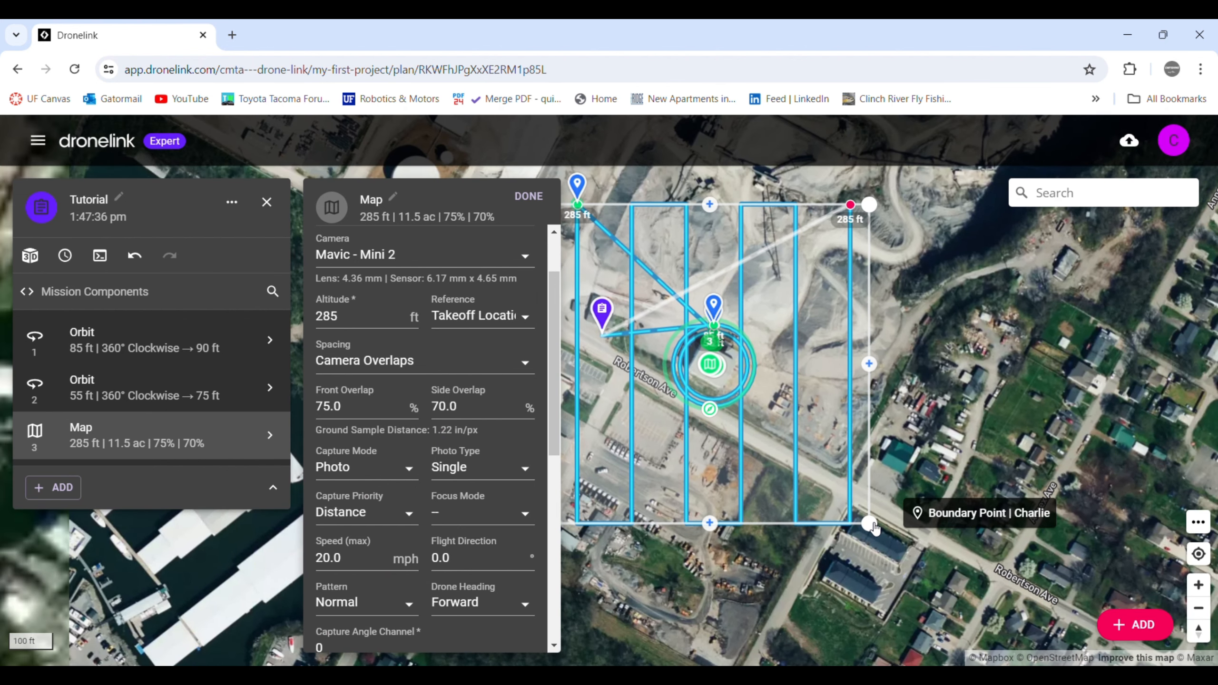
left_click_drag(873, 528, 750, 409)
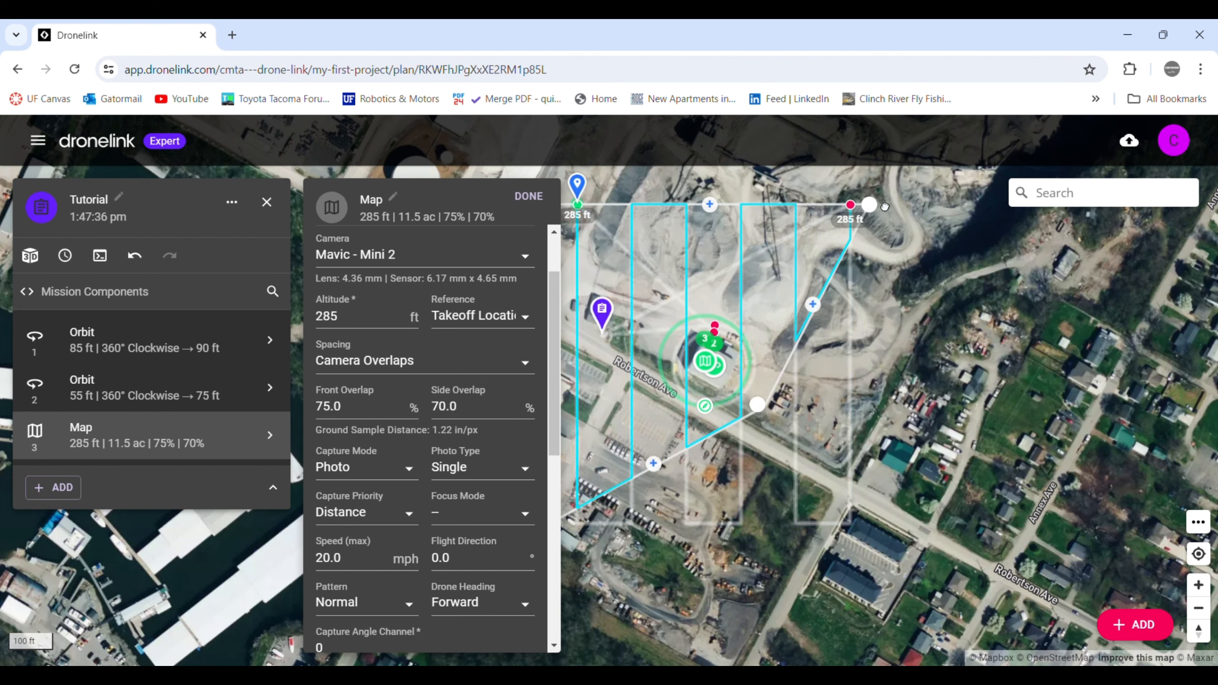
left_click_drag(874, 211, 753, 343)
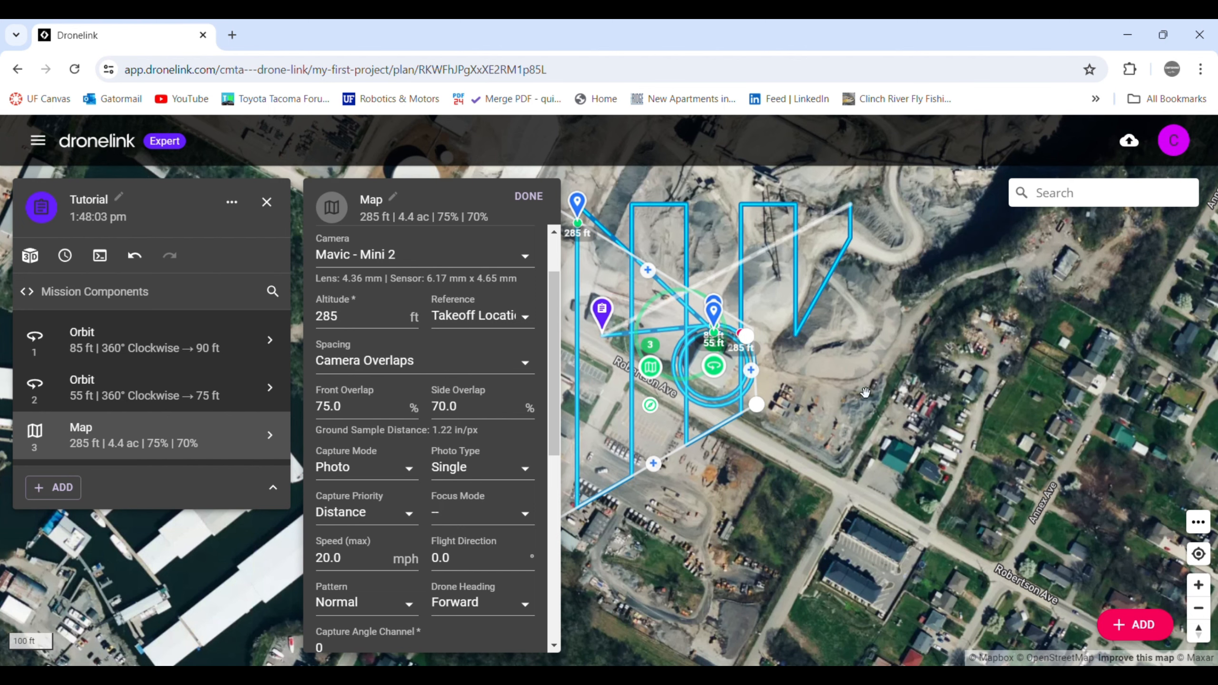
Step: Try to pull the map boundary's southwest point (Delta) and northwest point in close to the building's west side
scroll(920, 379, "down", 1)
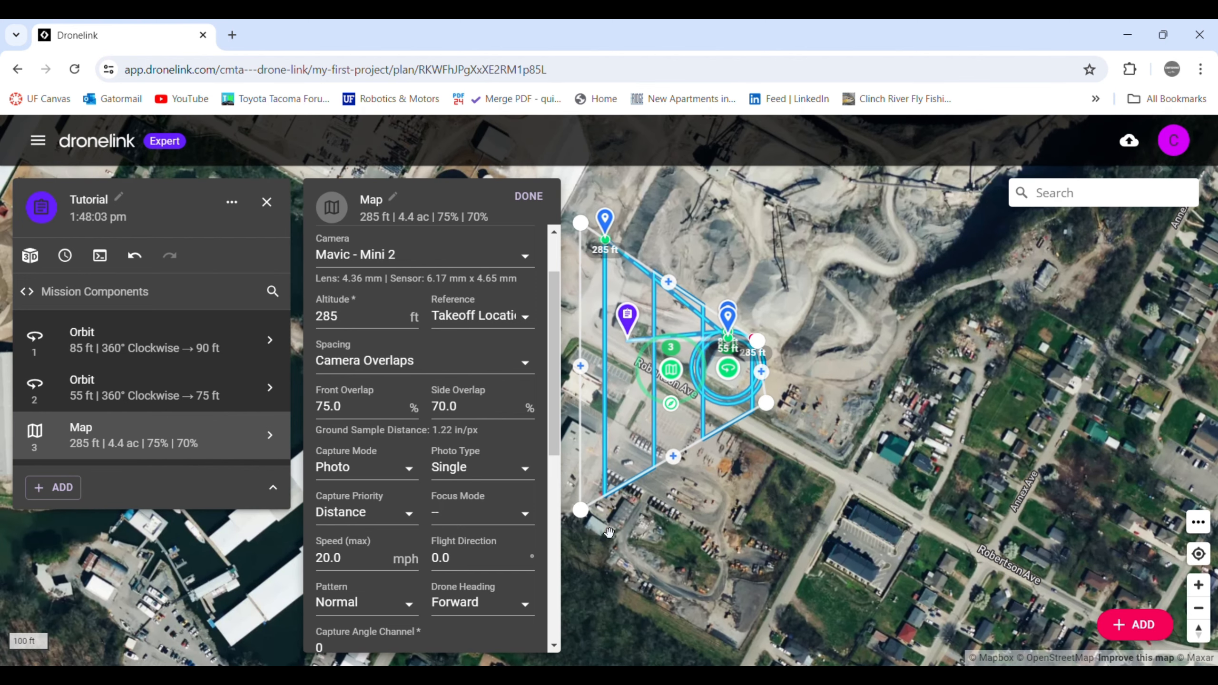
scroll(920, 379, "down", 1)
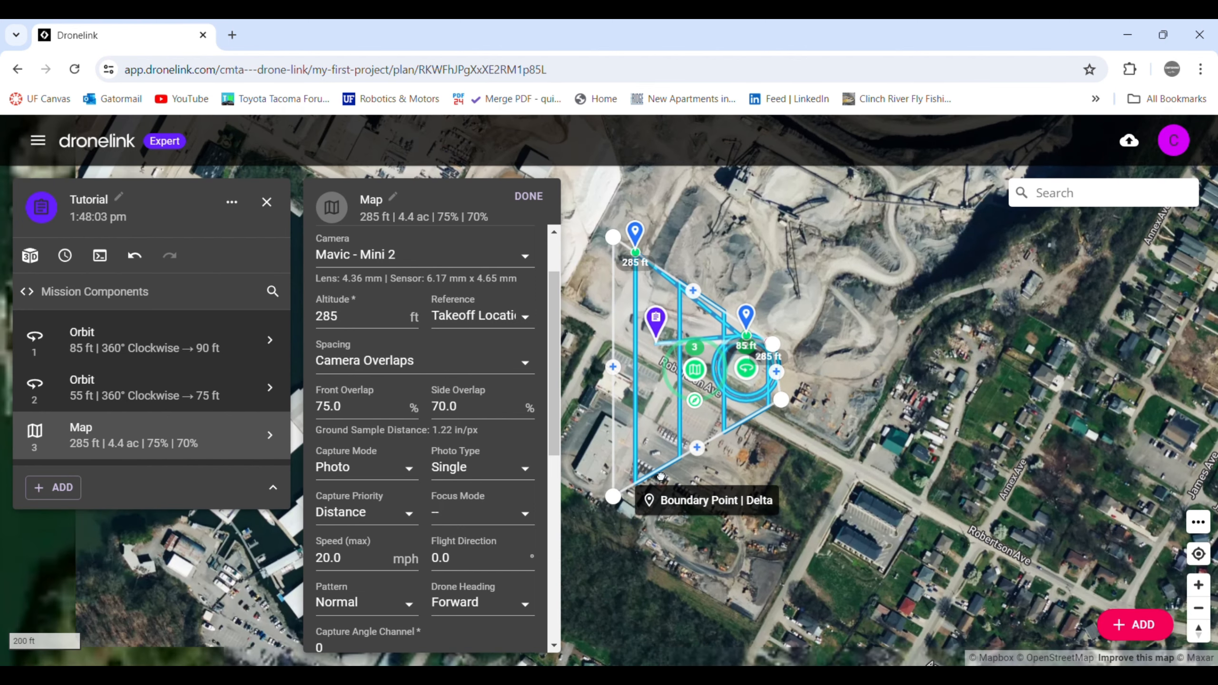
left_click_drag(614, 499, 690, 355)
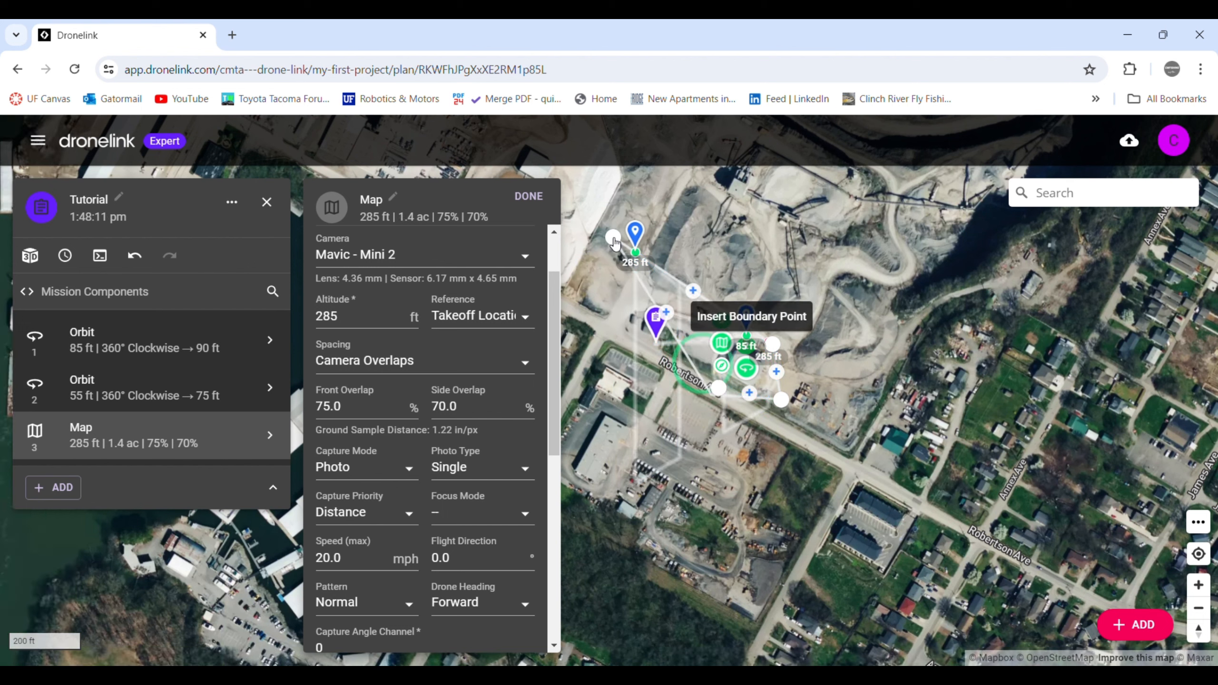
left_click_drag(613, 236, 715, 341)
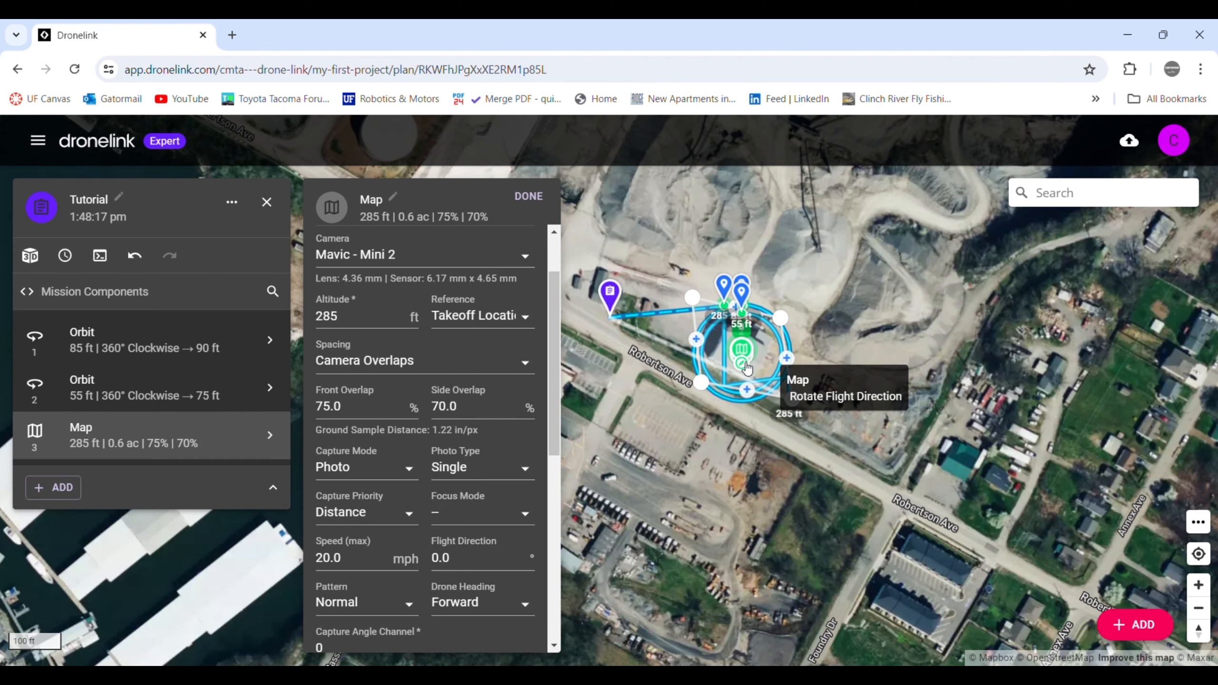
scroll(752, 389, "up", 3)
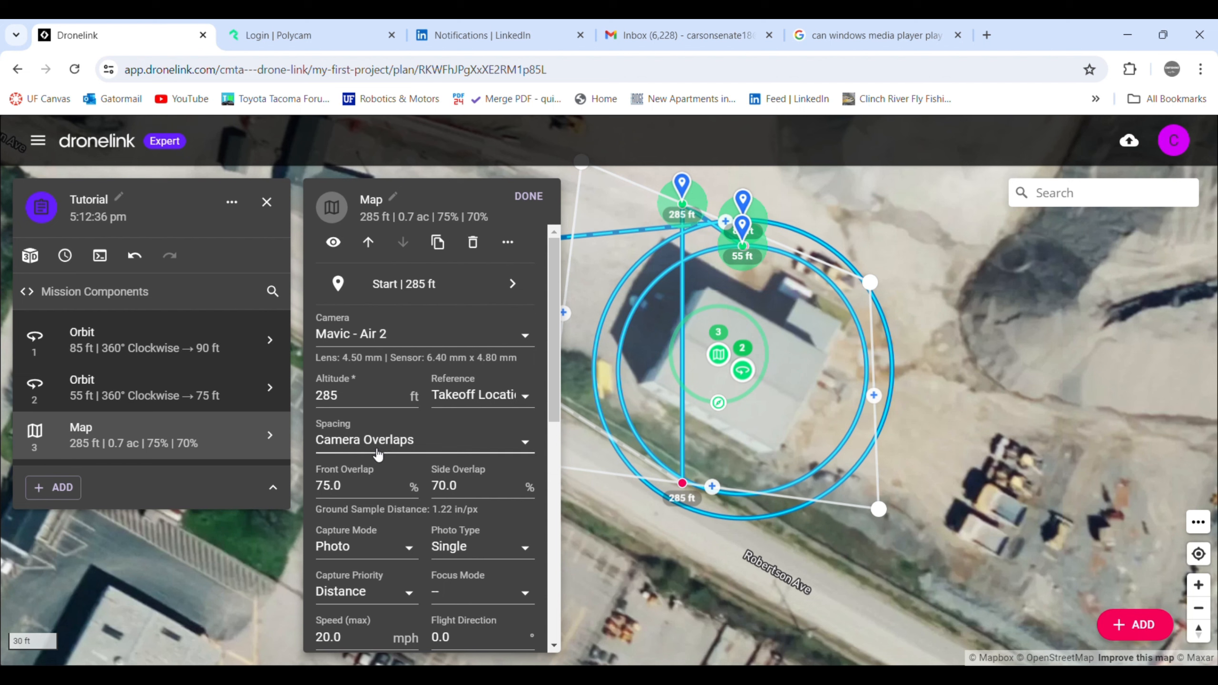
Step: Set the map's altitude to 120 ft and its front overlap to 70%
left_click(392, 341)
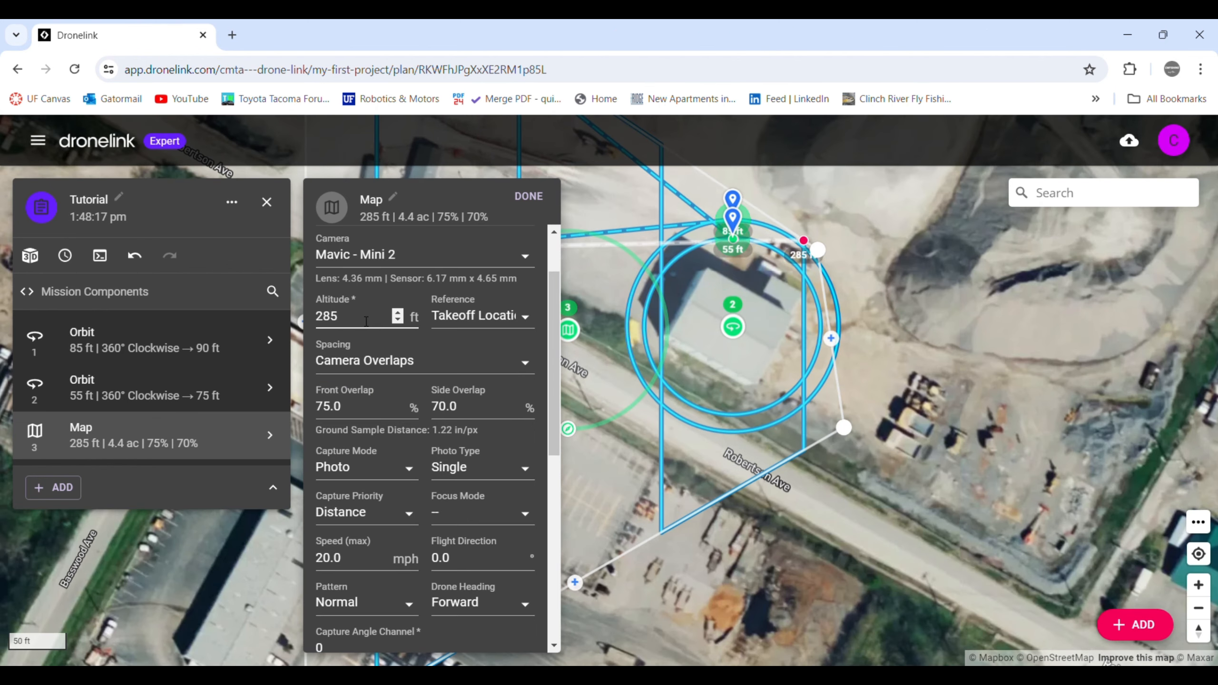
double_click(366, 321)
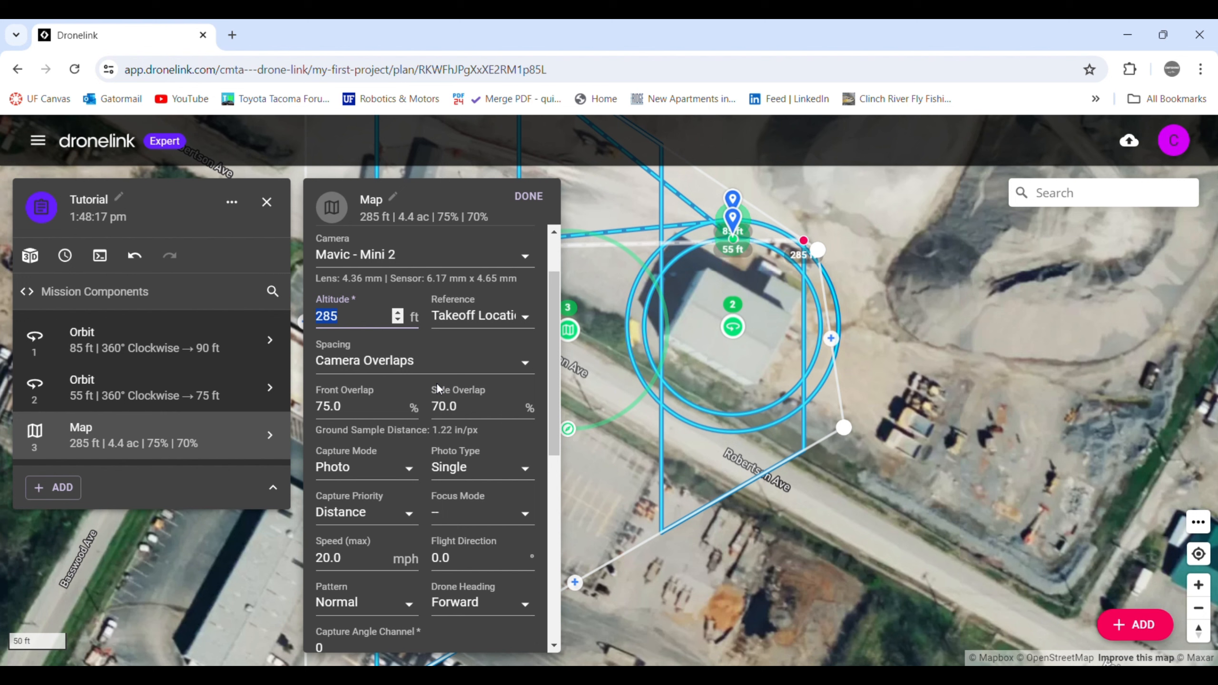
type("120")
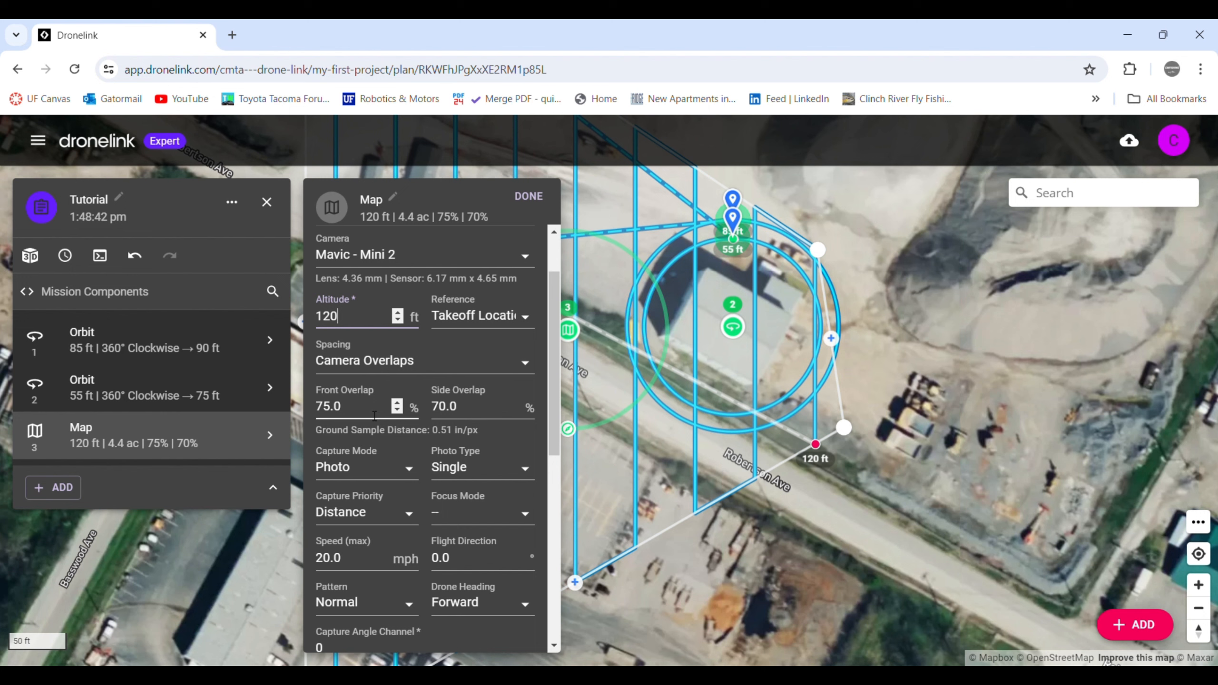
left_click(333, 409)
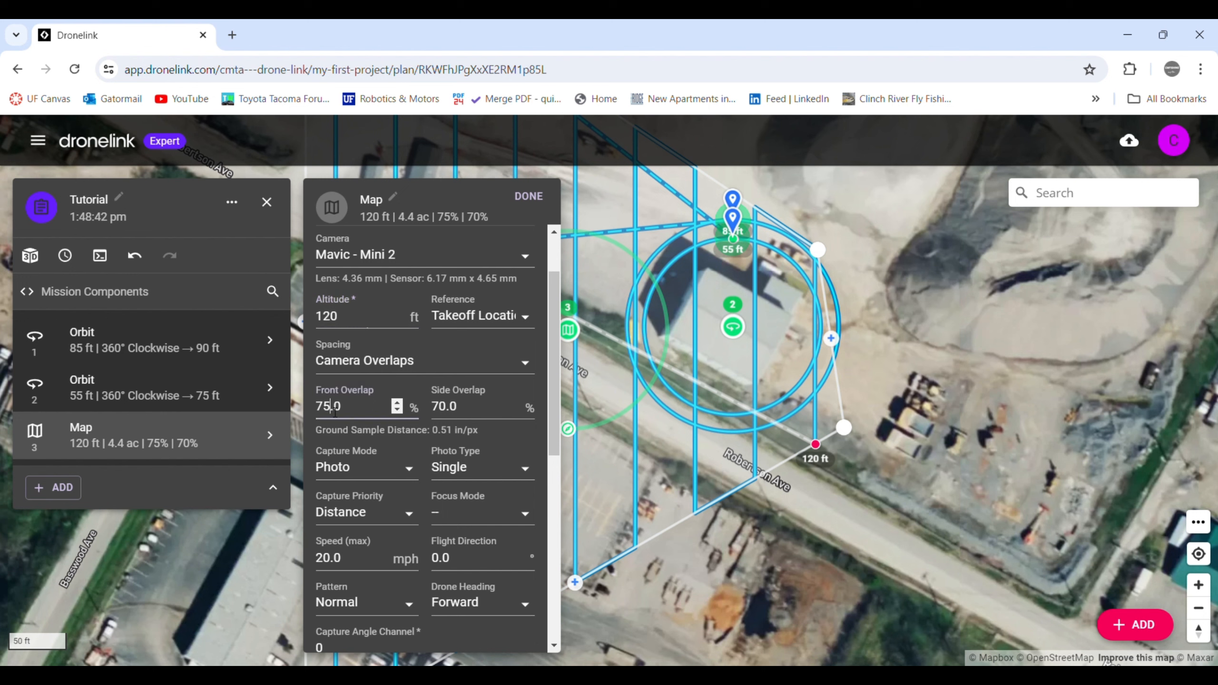
key("BackSpace")
type("0")
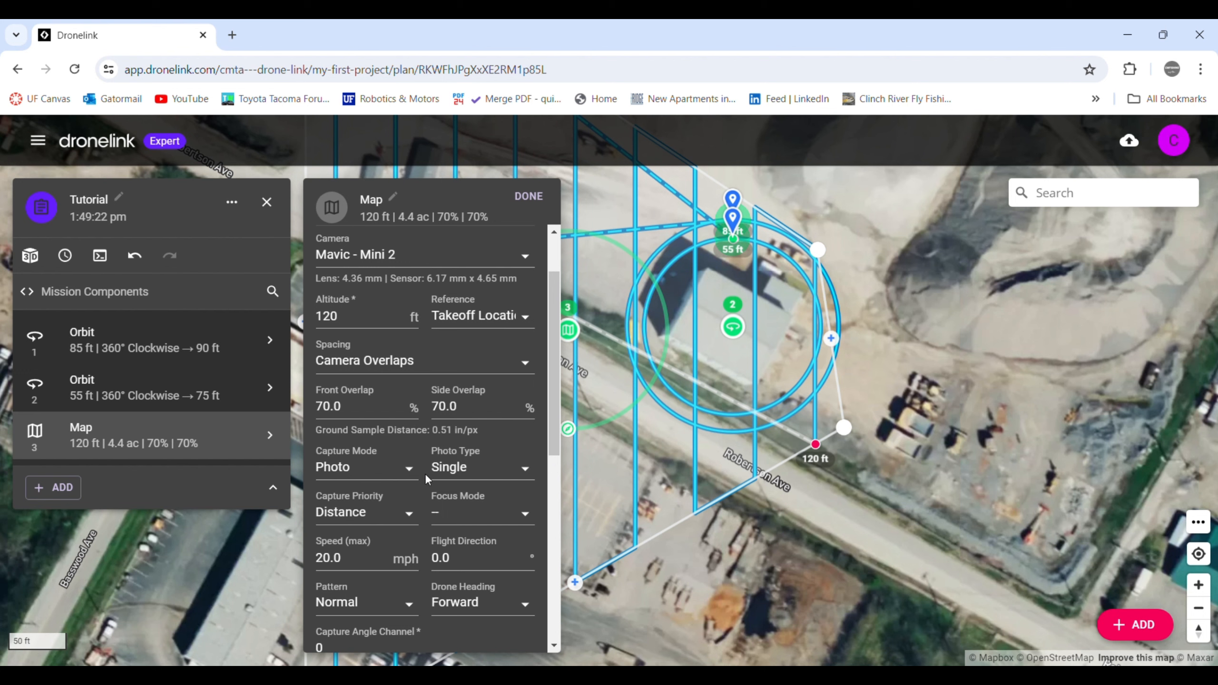
Step: Set the map's maximum speed to 5 mph
scroll(426, 477, "down", 1)
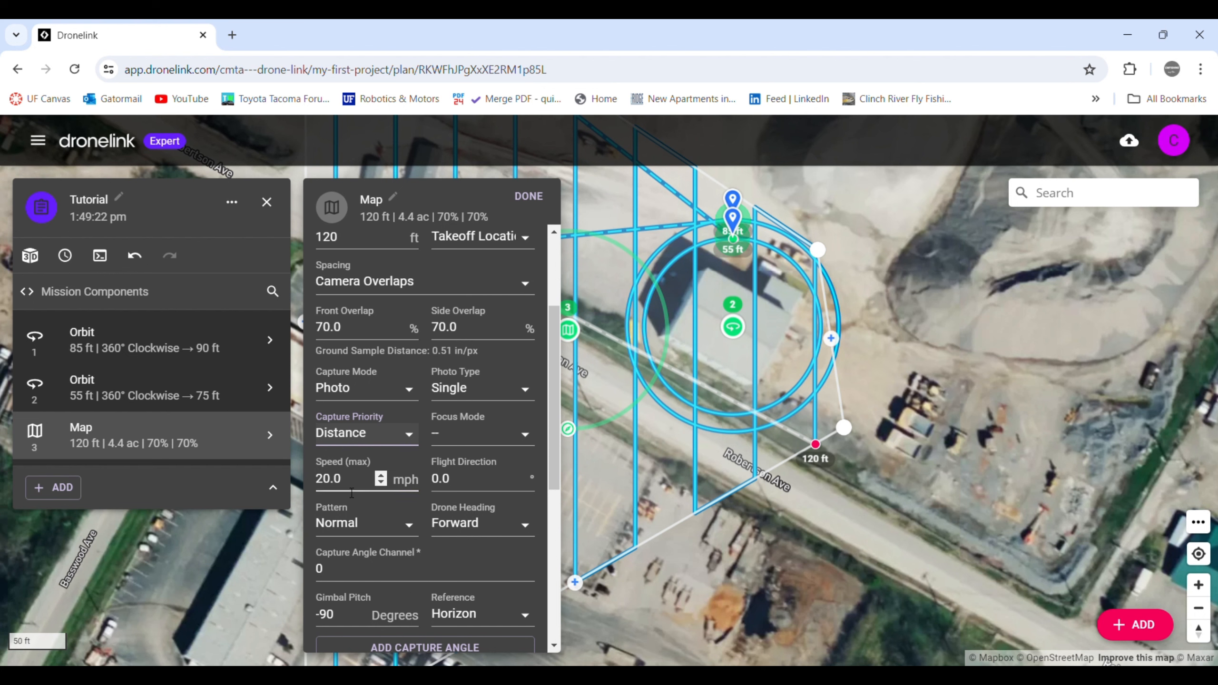
double_click(327, 480)
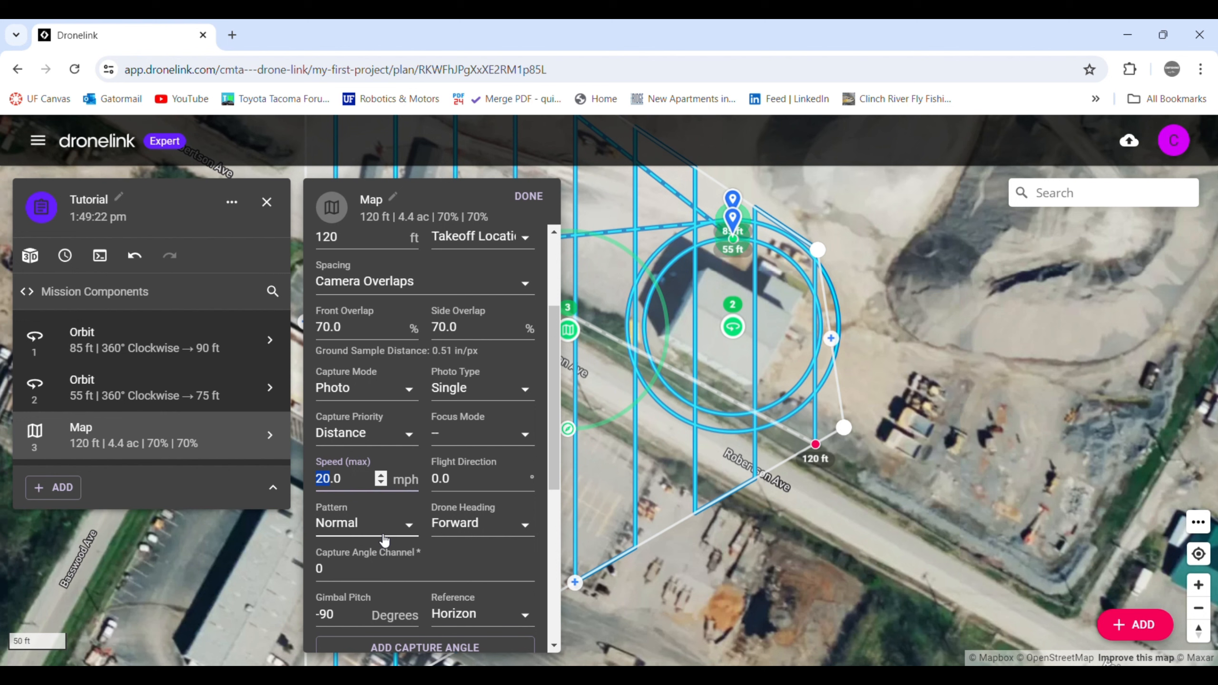
type("5")
scroll(455, 480, "down", 2)
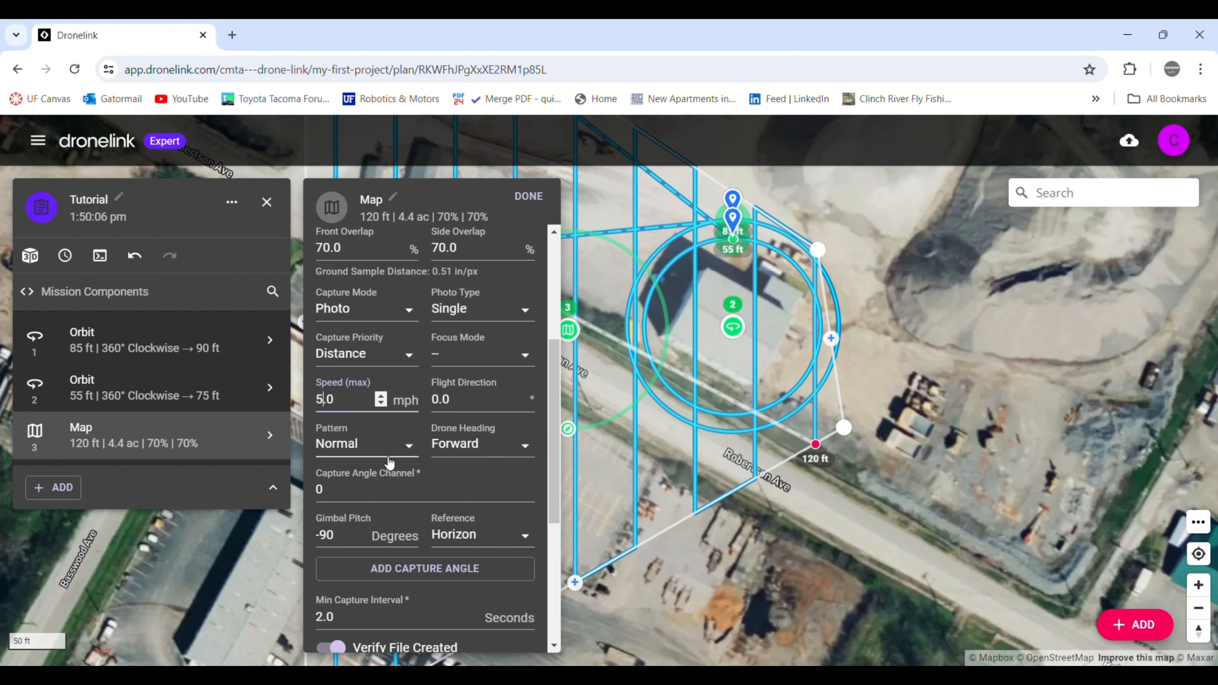
Step: Toggle the map's High Wind Tolerance option and finish editing the map's settings
scroll(319, 480, "down", 2)
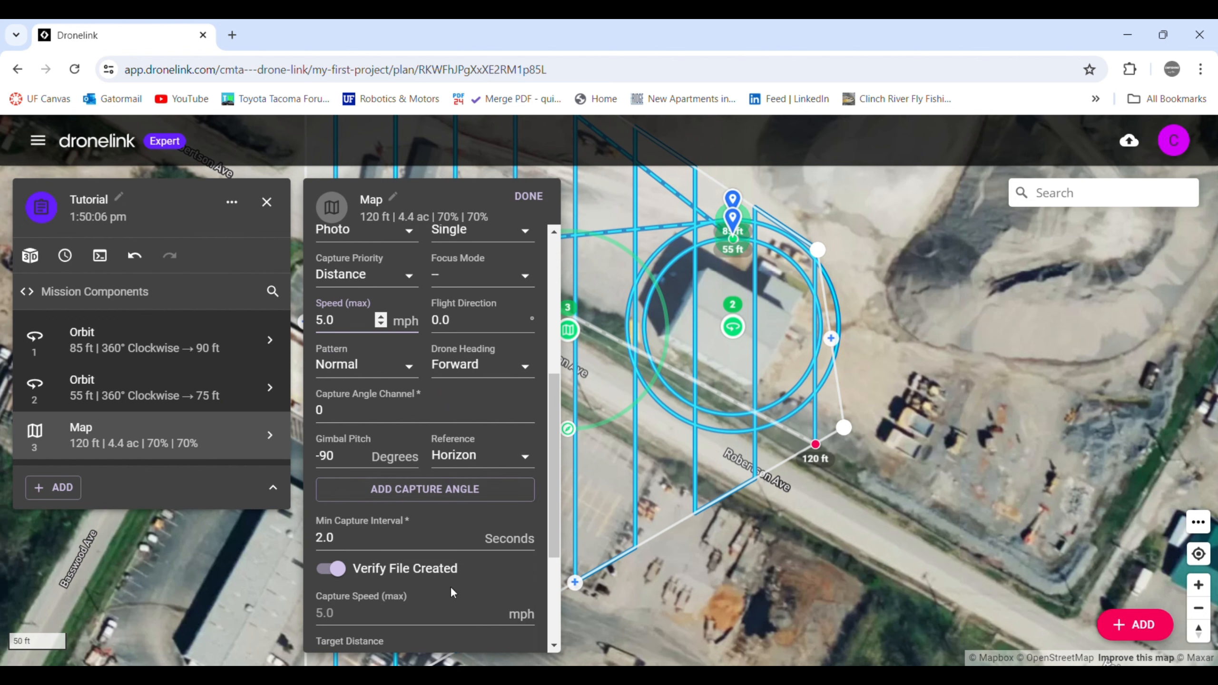
scroll(336, 484, "down", 2)
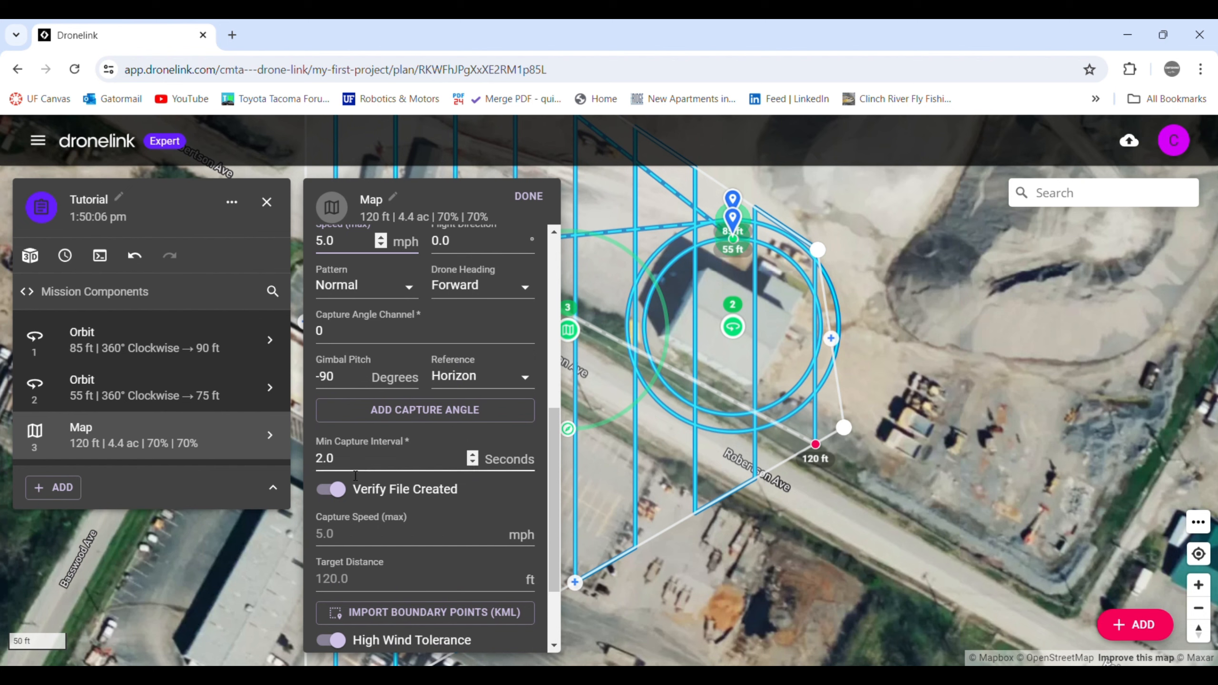
scroll(355, 469, "down", 1)
scroll(356, 469, "down", 2)
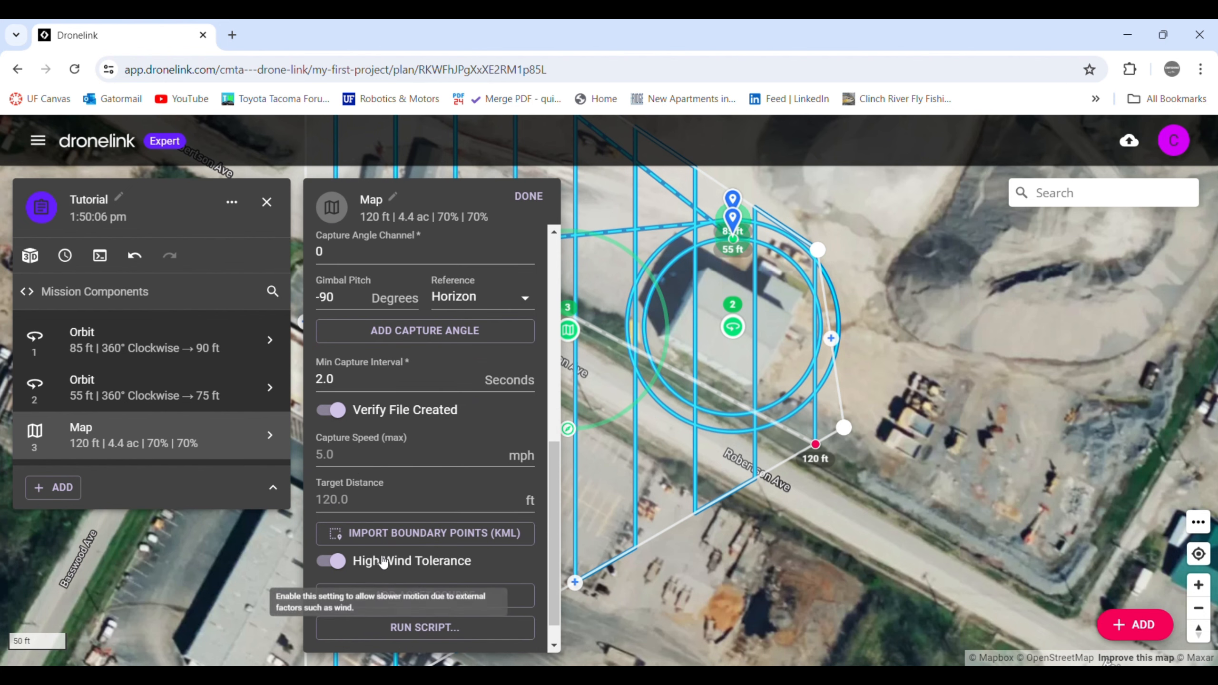
scroll(434, 504, "down", 1)
left_click(355, 532)
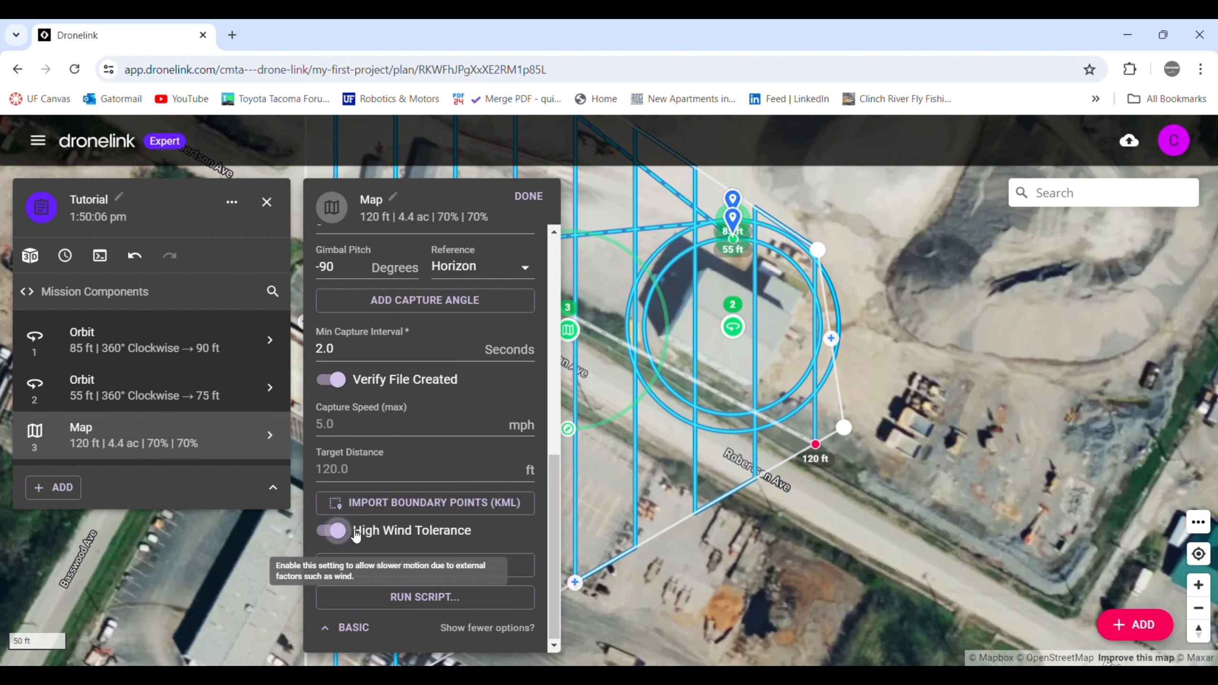
scroll(393, 501, "up", 5)
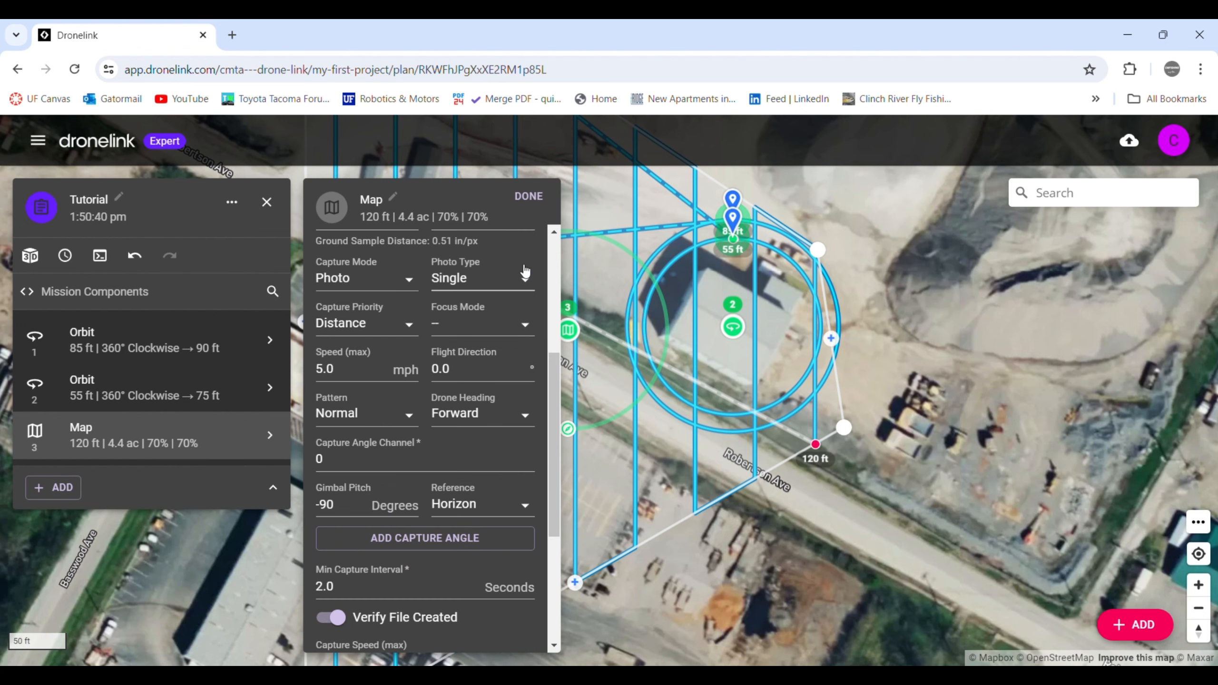
left_click(529, 197)
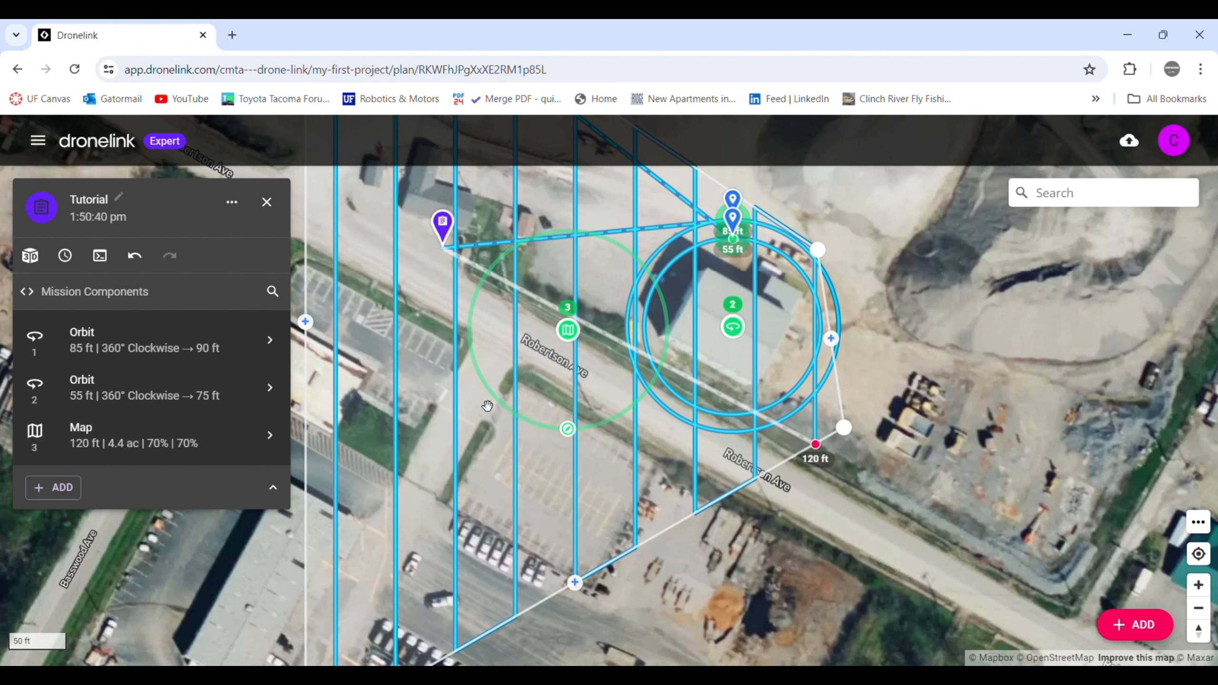
Step: Move the map boundary's southwest point (Delta) and northwest point in next to the orbits so the boundary closely surrounds the building
scroll(882, 363, "down", 1)
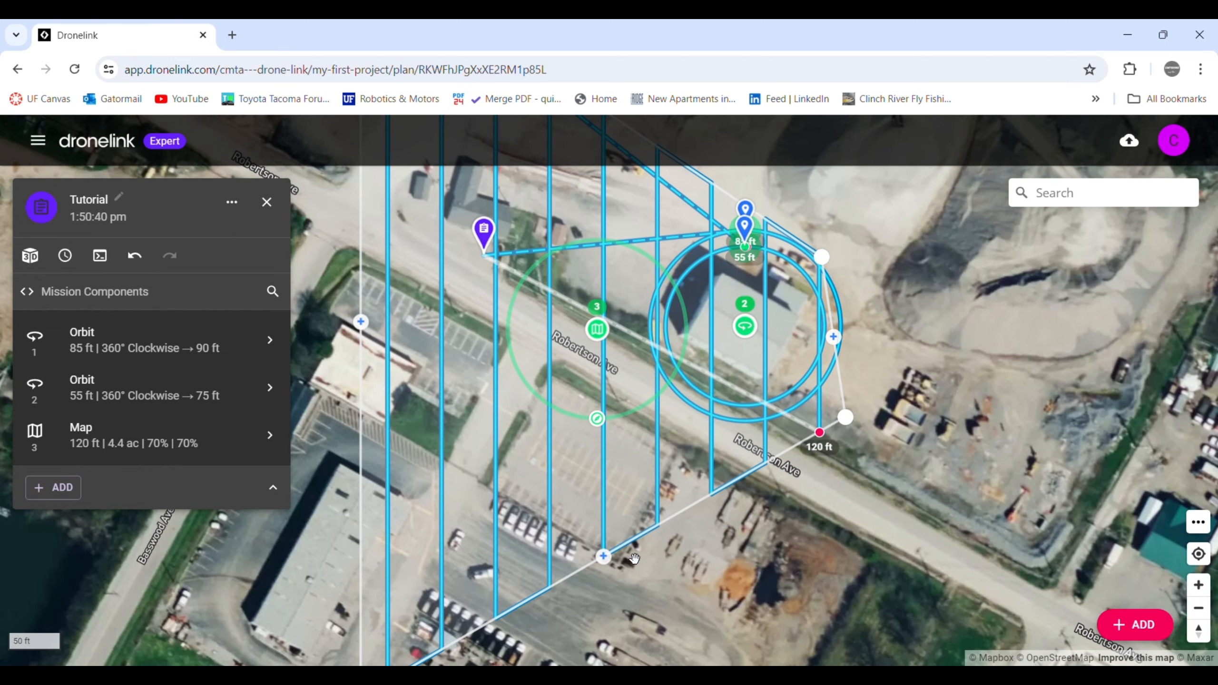
scroll(882, 364, "down", 2)
scroll(457, 637, "down", 1)
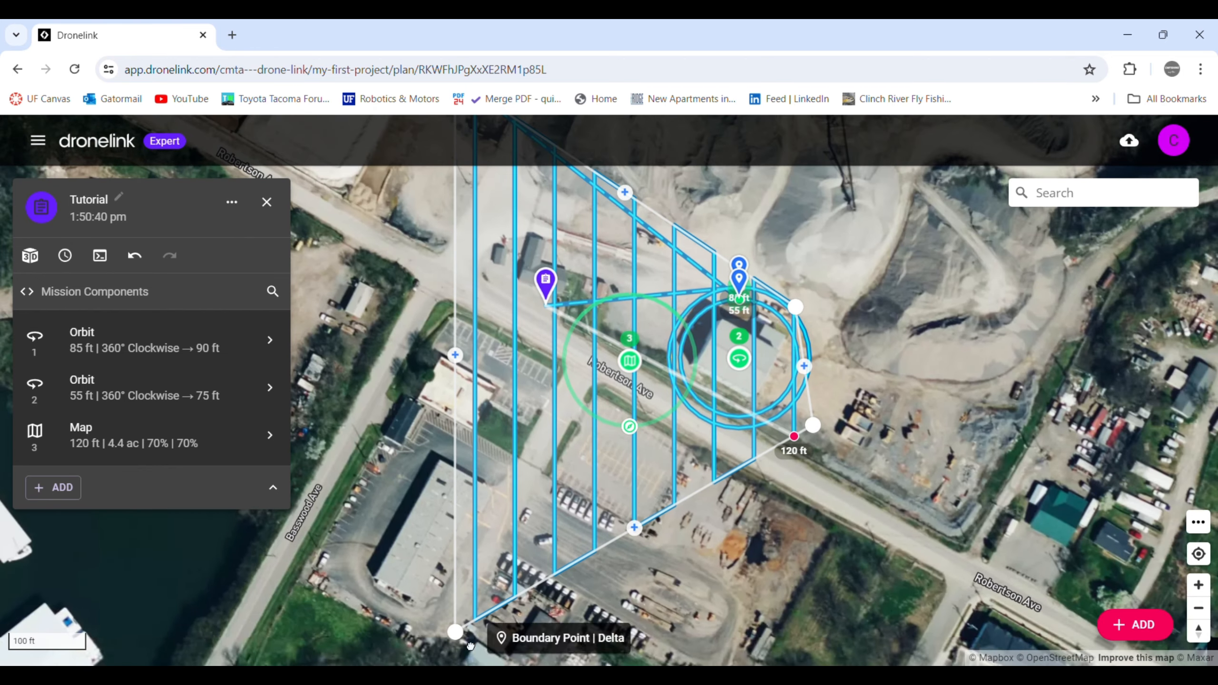
left_click_drag(524, 564, 586, 466)
left_click_drag(602, 508, 669, 463)
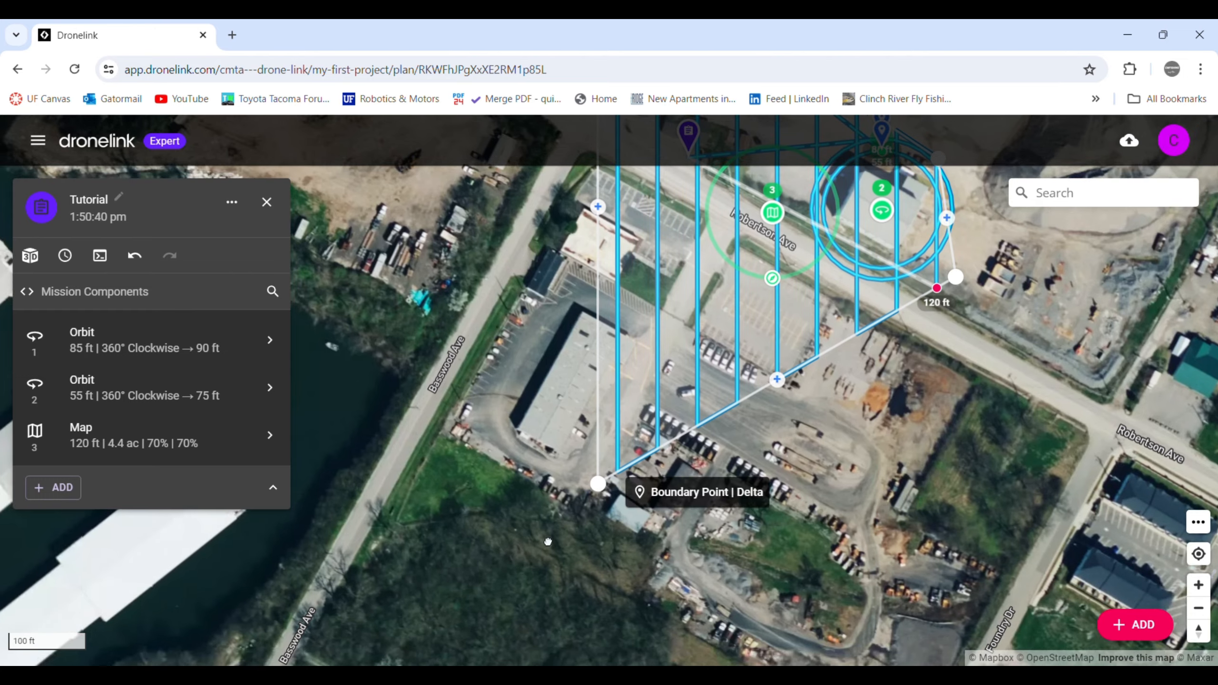
left_click_drag(624, 537, 547, 577)
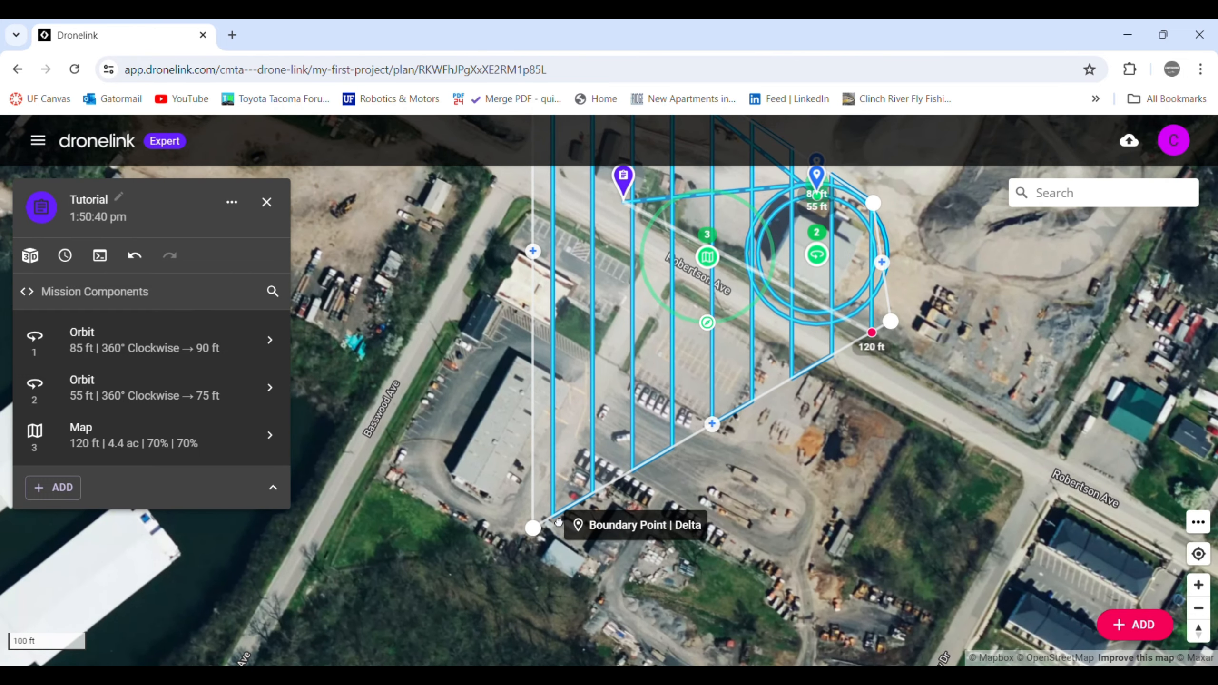
left_click_drag(533, 528, 787, 304)
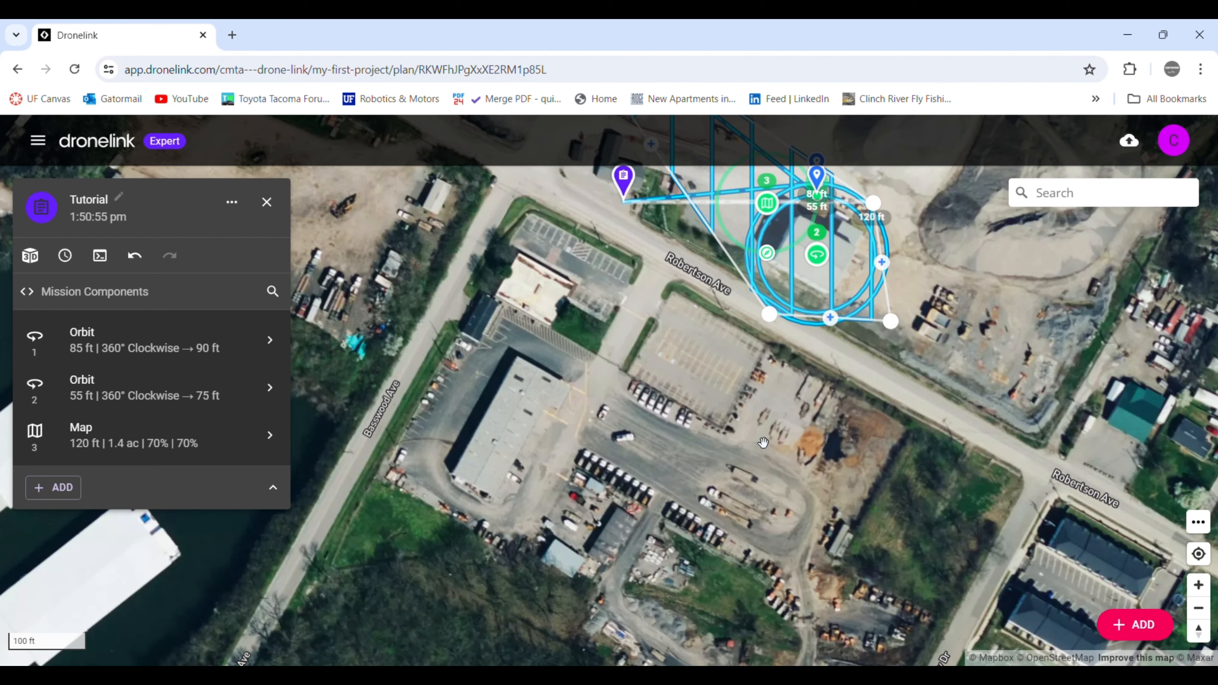
scroll(763, 442, "down", 3)
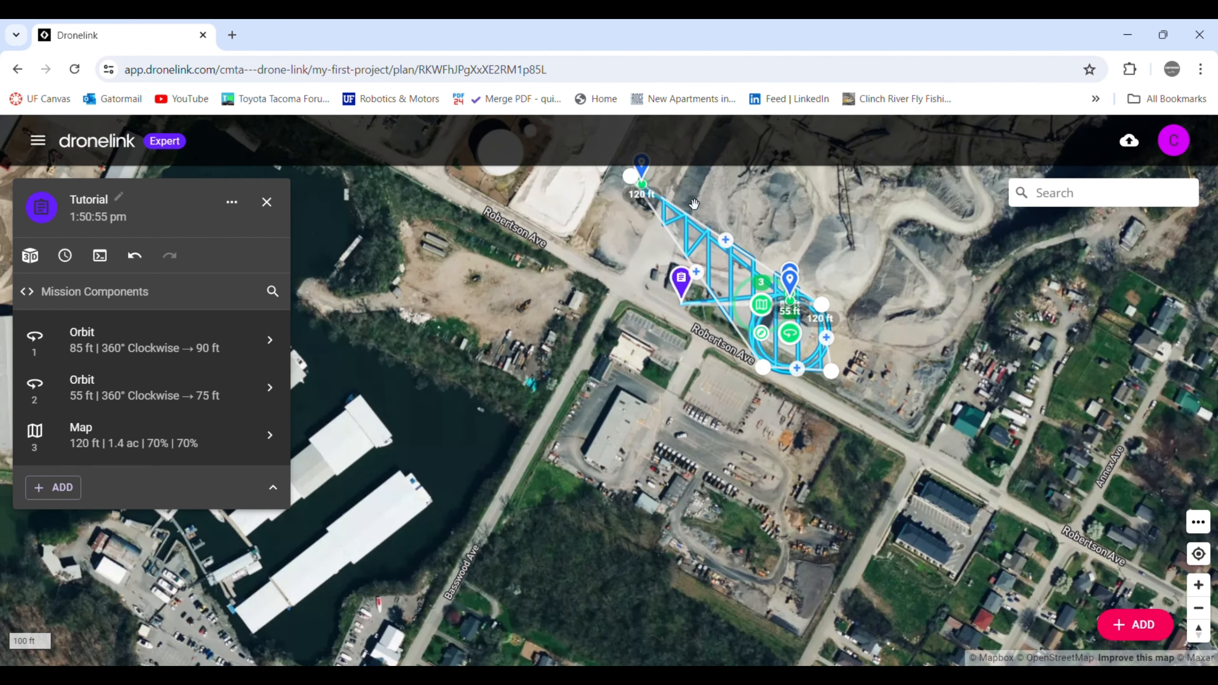
scroll(699, 174, "up", 1)
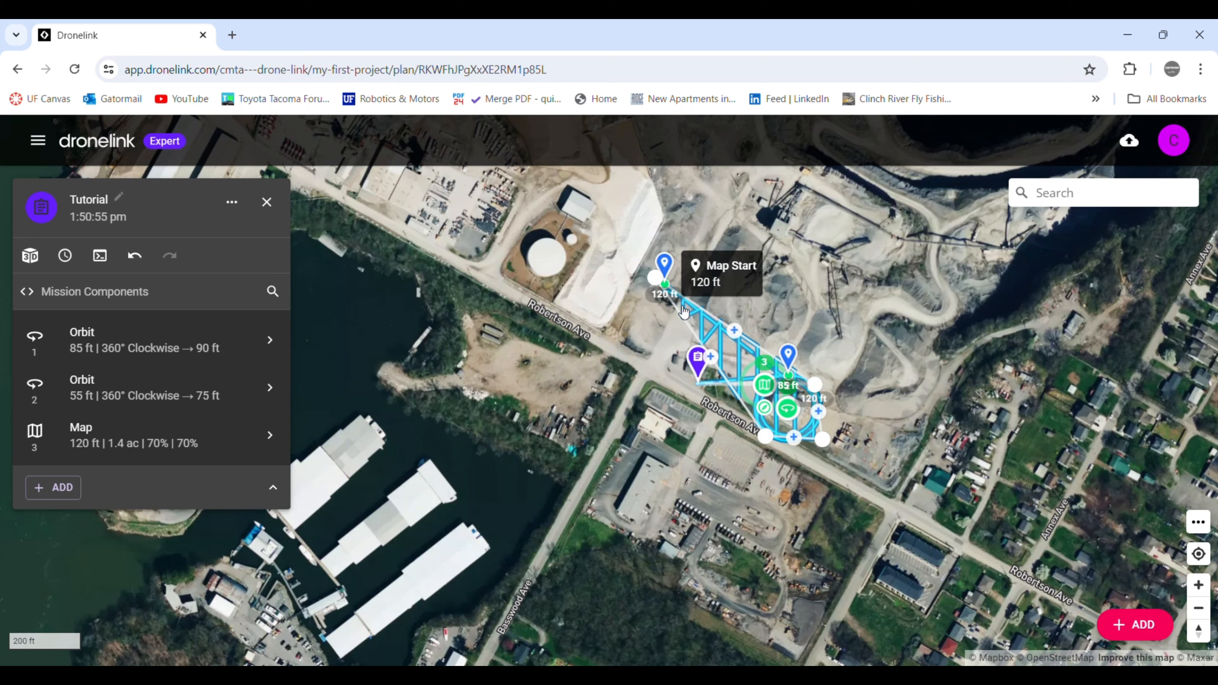
left_click_drag(679, 307, 759, 375)
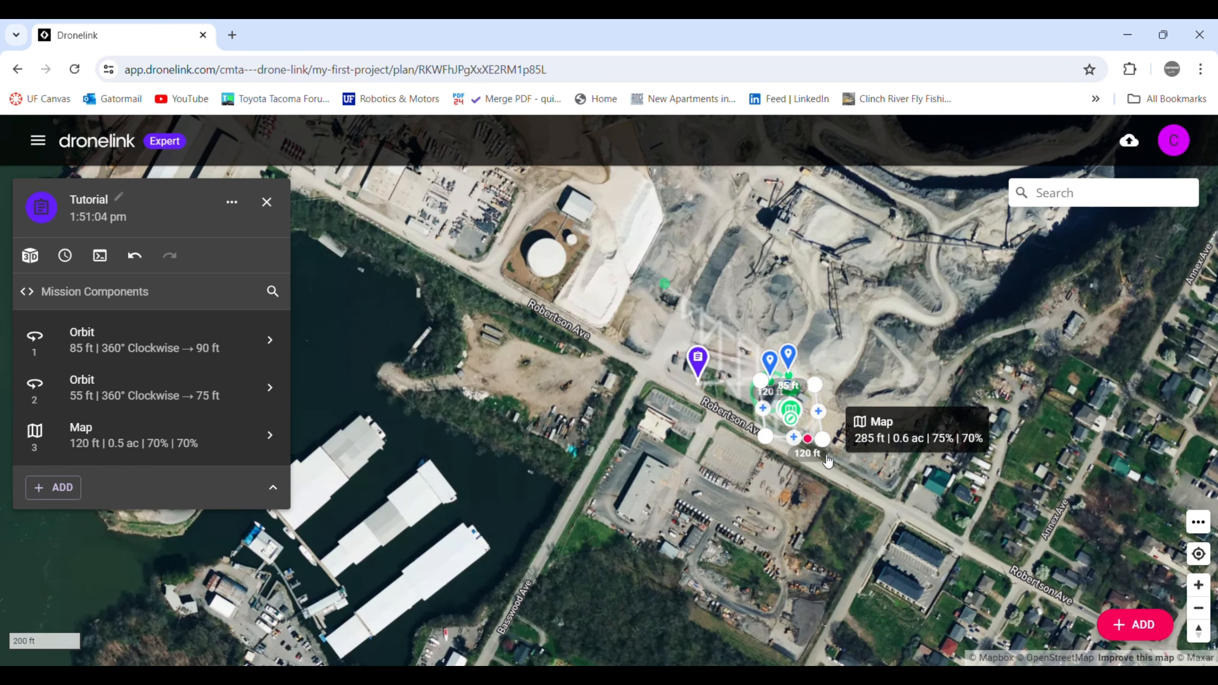
Step: Check the mission estimate summary for the Tutorial plan and dismiss it
scroll(832, 459, "up", 2)
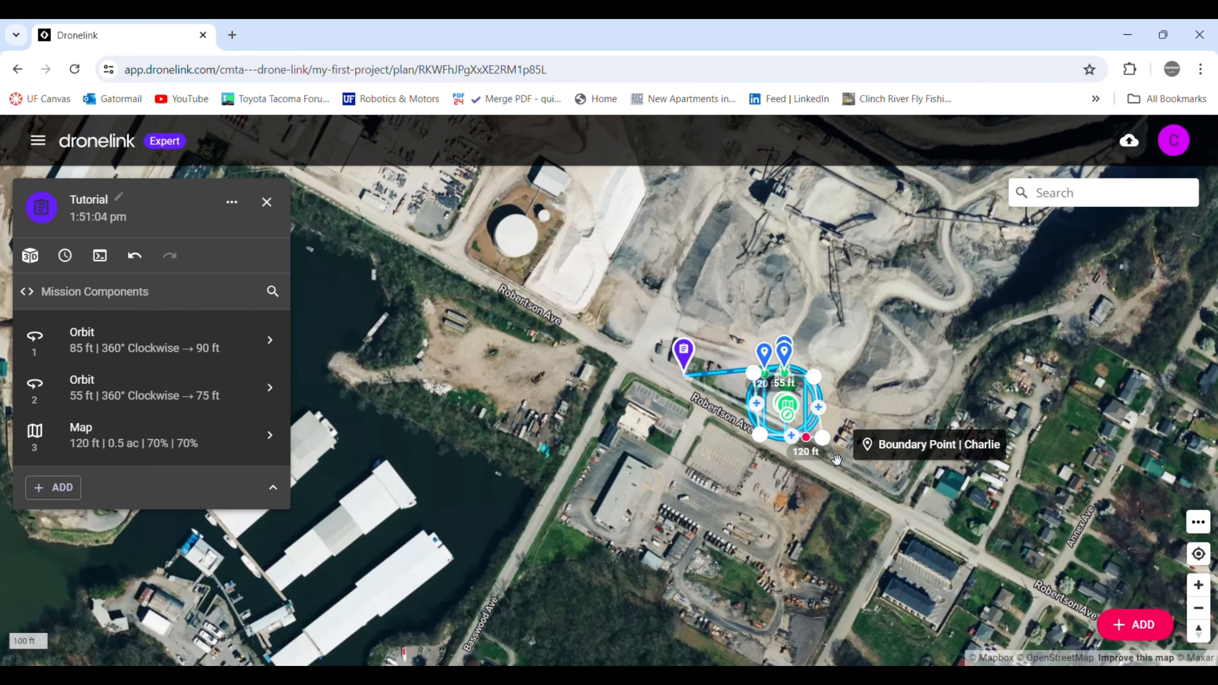
scroll(836, 397, "up", 5)
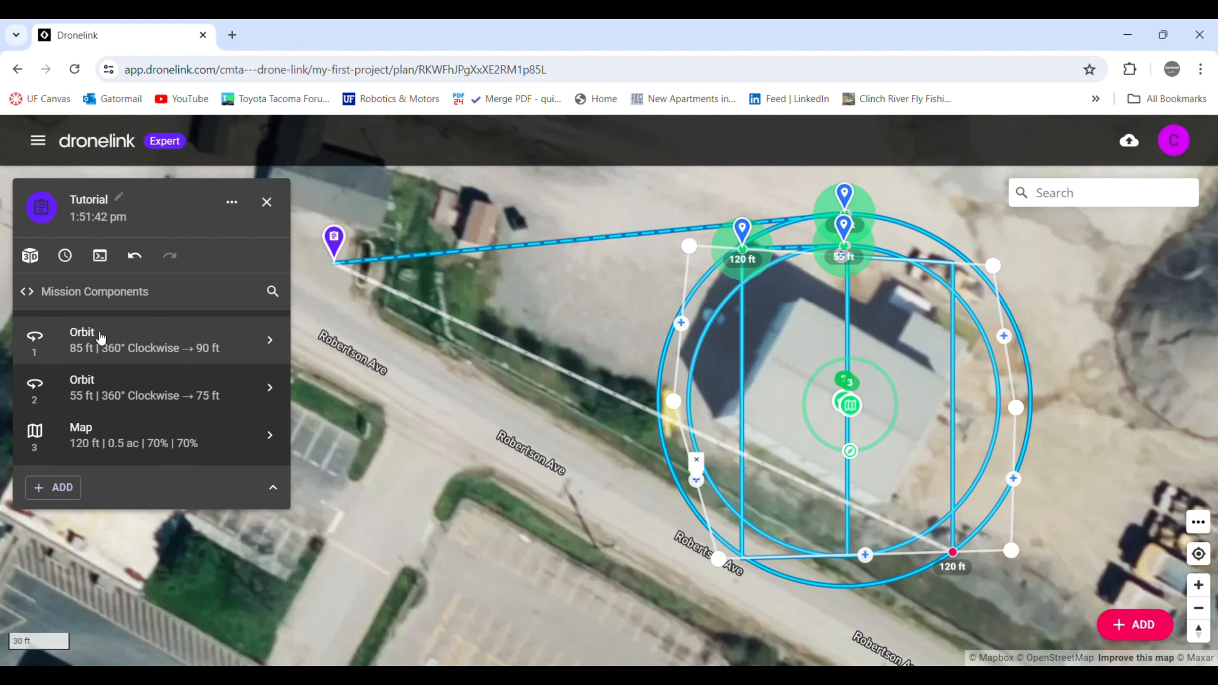
left_click(69, 266)
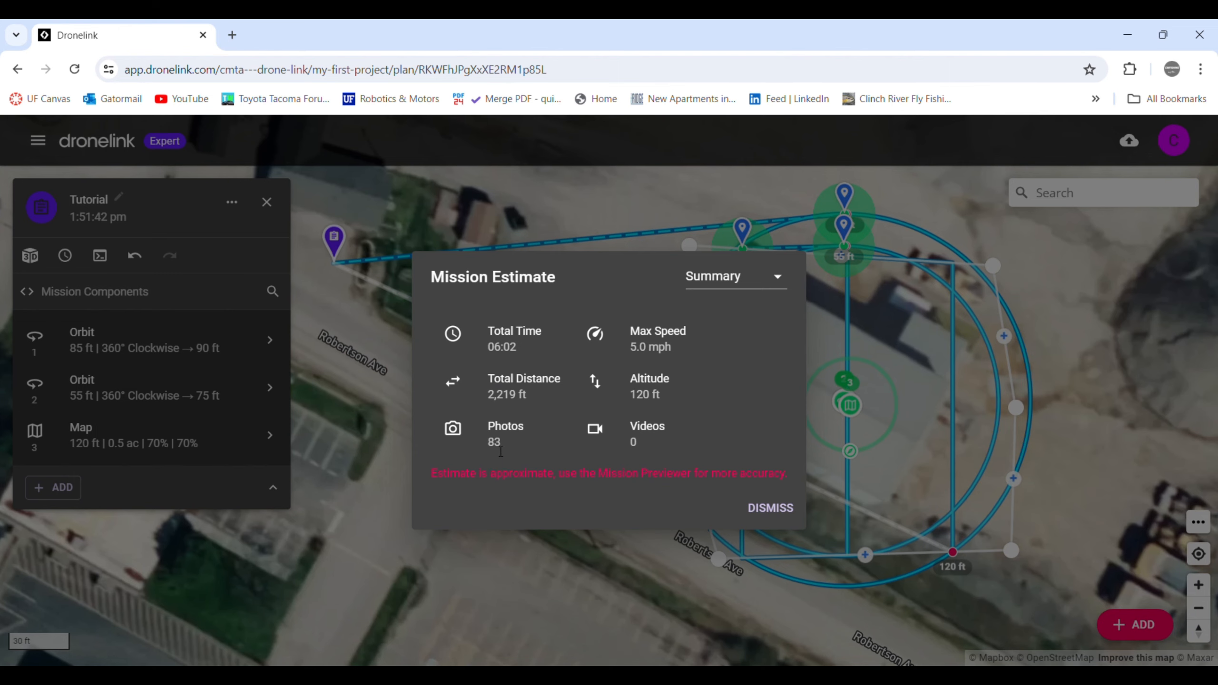
left_click(771, 509)
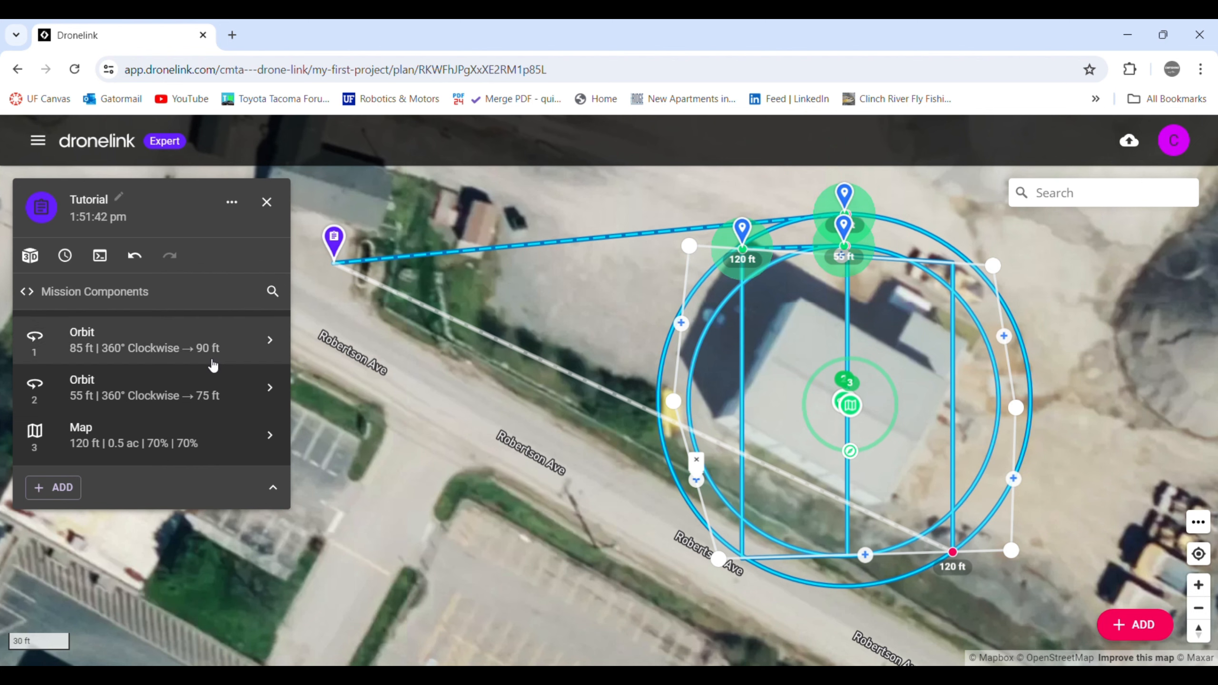
Step: Play the Tutorial plan's mission preview at 16X speed and review the timeline's camera captures, gimbal commands and batteries
left_click(101, 263)
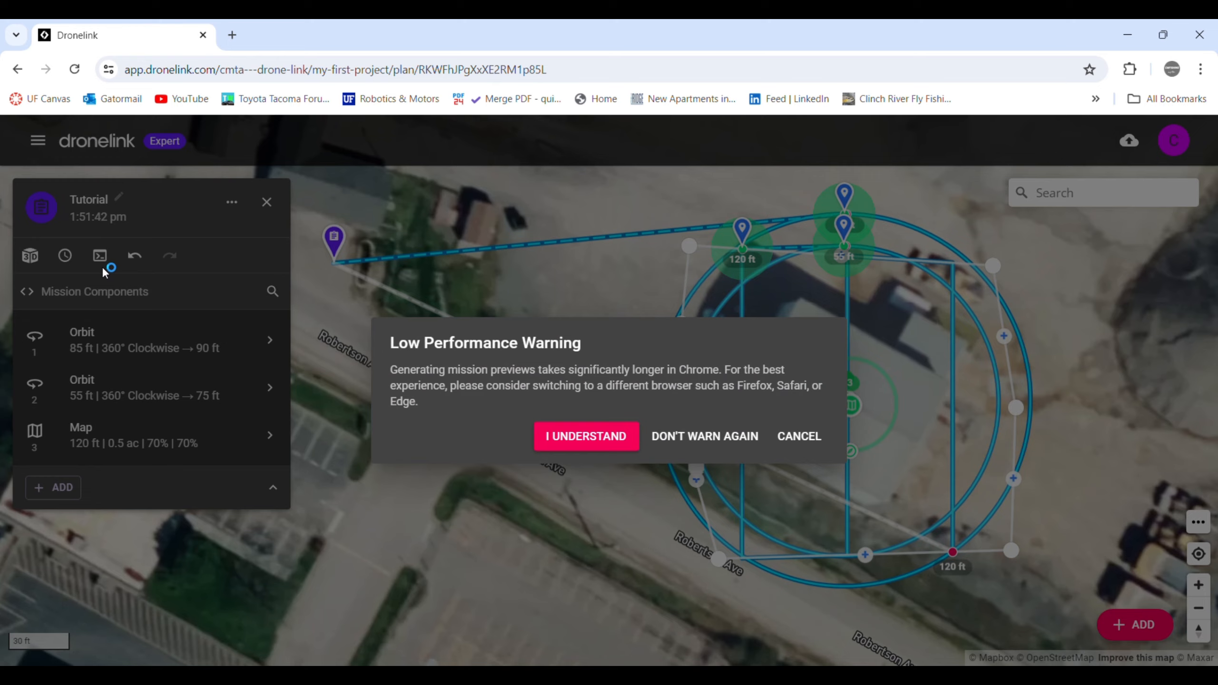
left_click(578, 438)
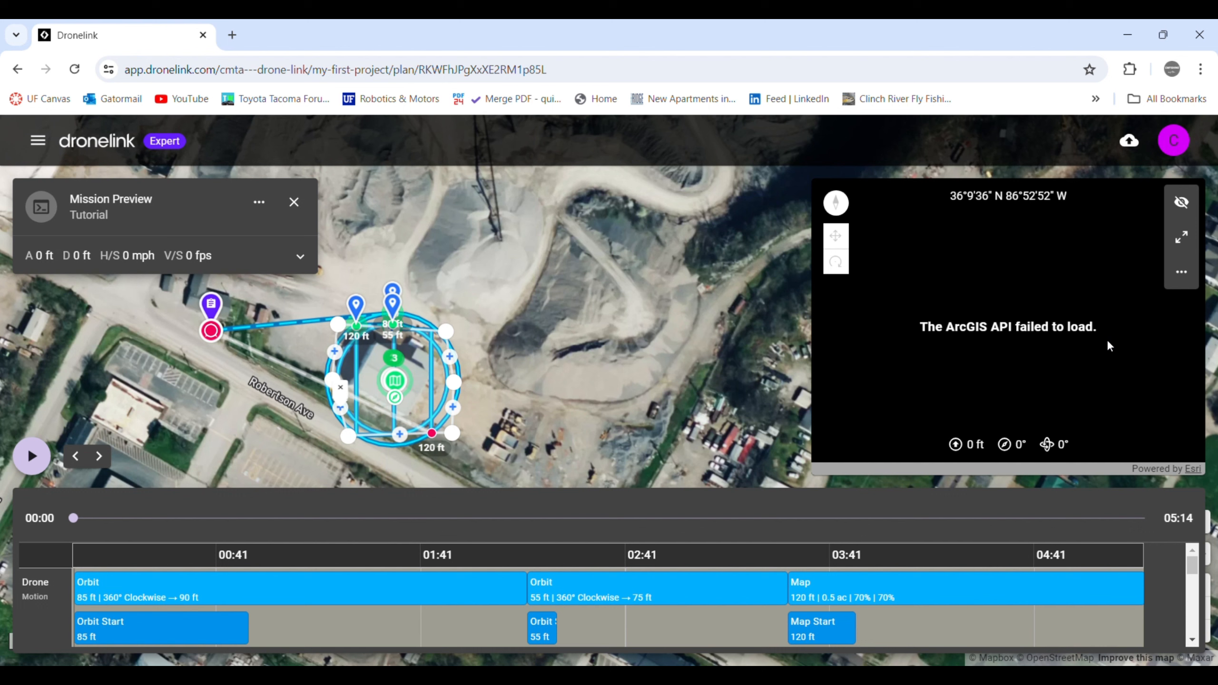
left_click(45, 459)
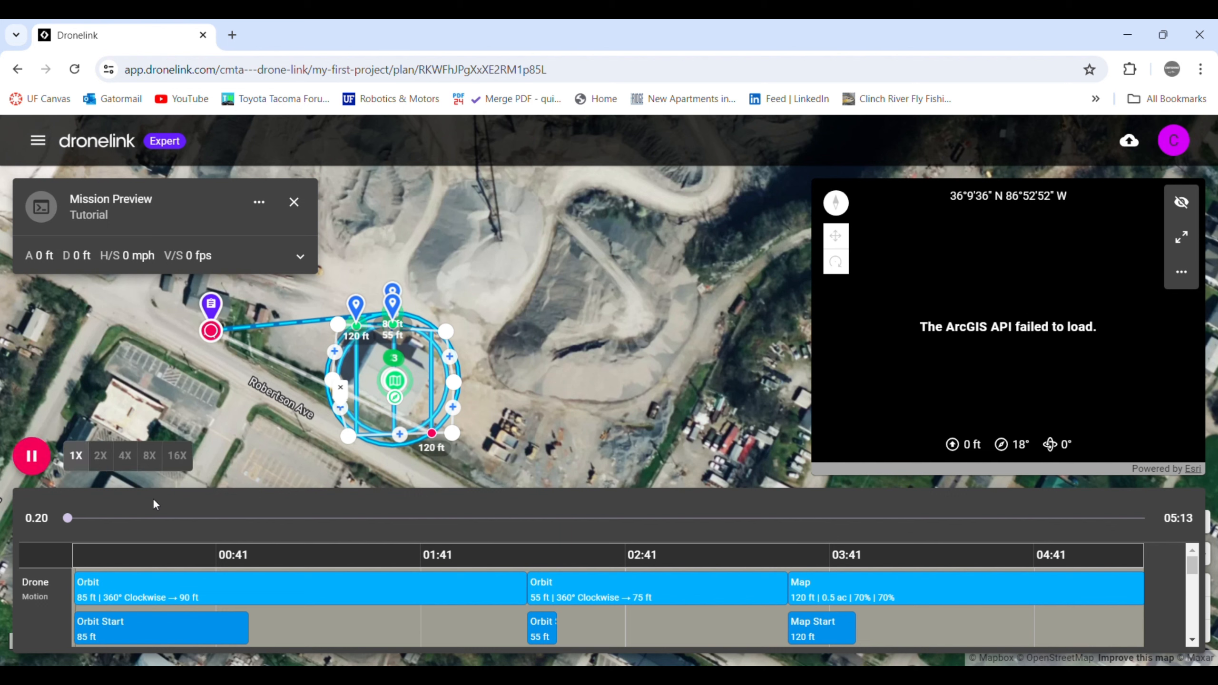
left_click(177, 457)
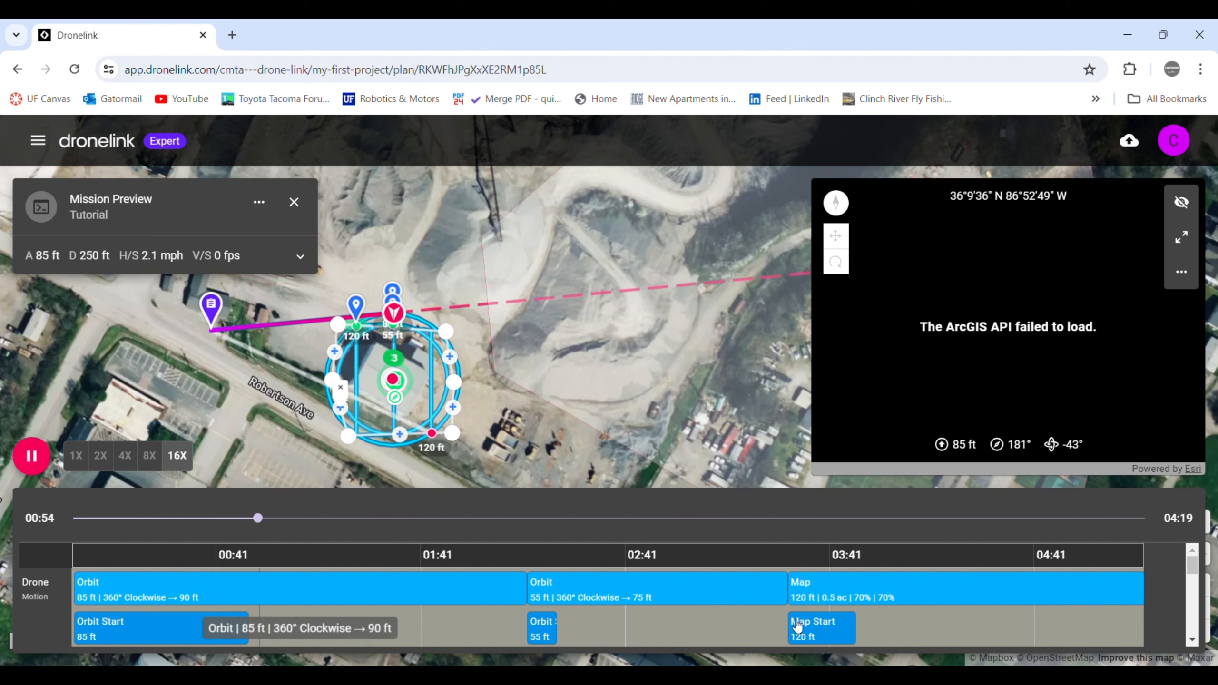
scroll(798, 625, "down", 2)
scroll(646, 615, "down", 1)
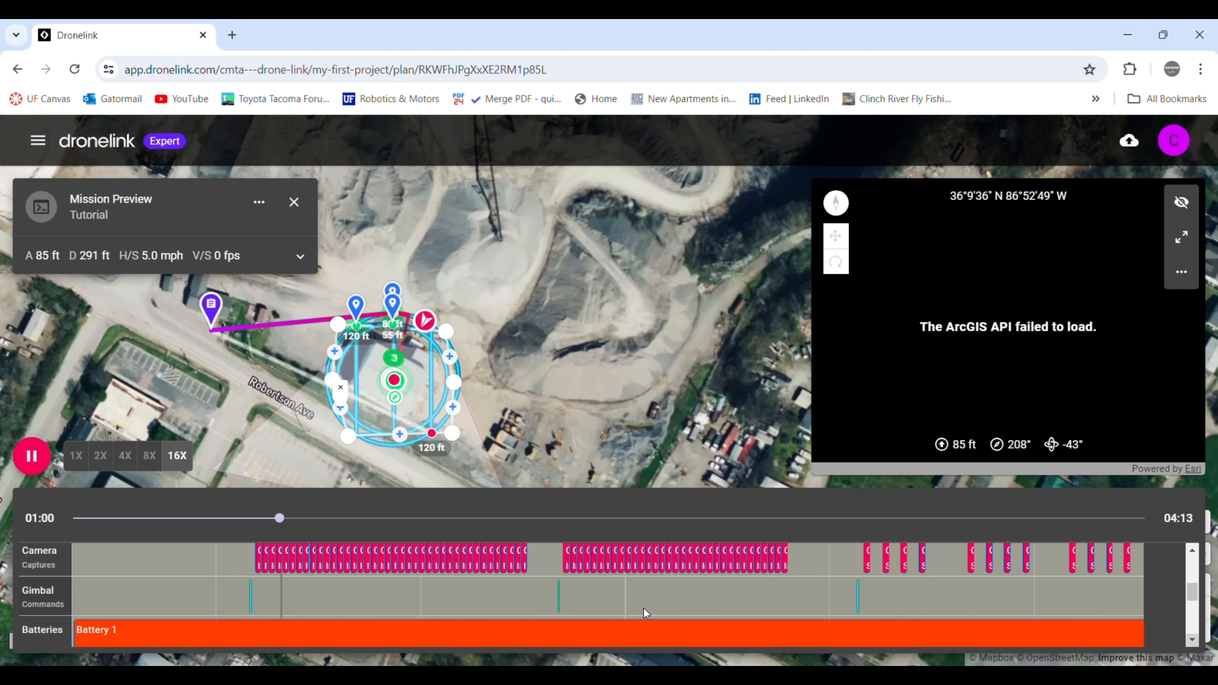
scroll(427, 638, "down", 2)
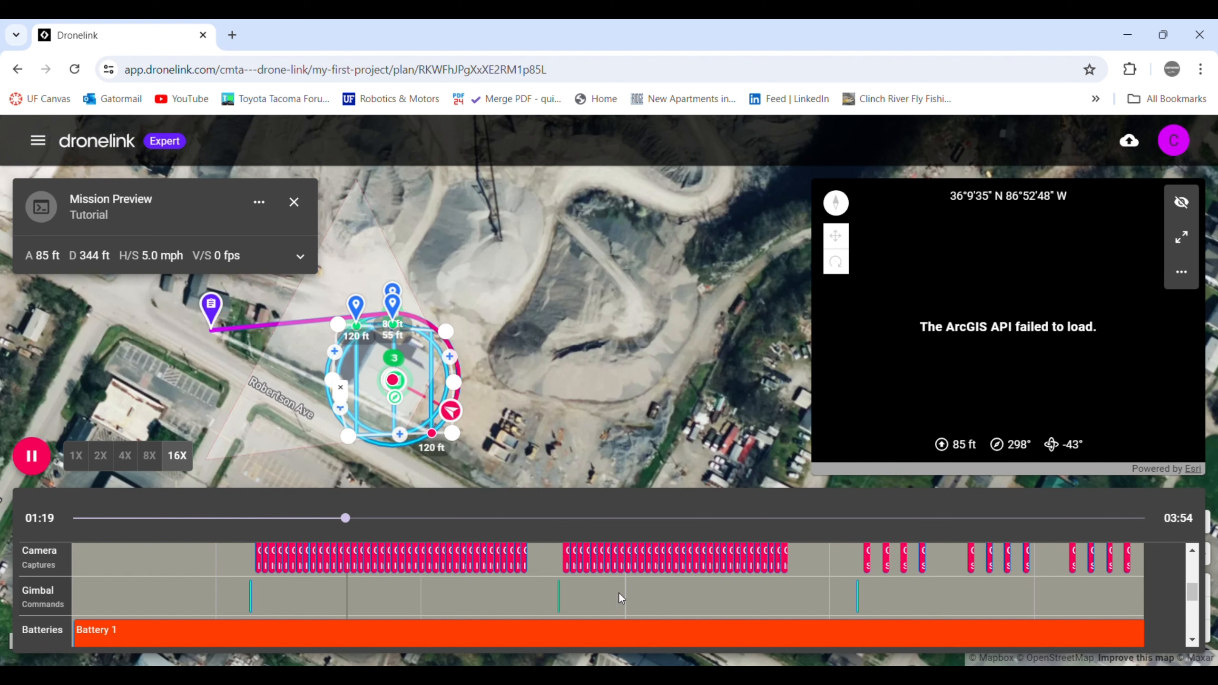
scroll(618, 592, "up", 5)
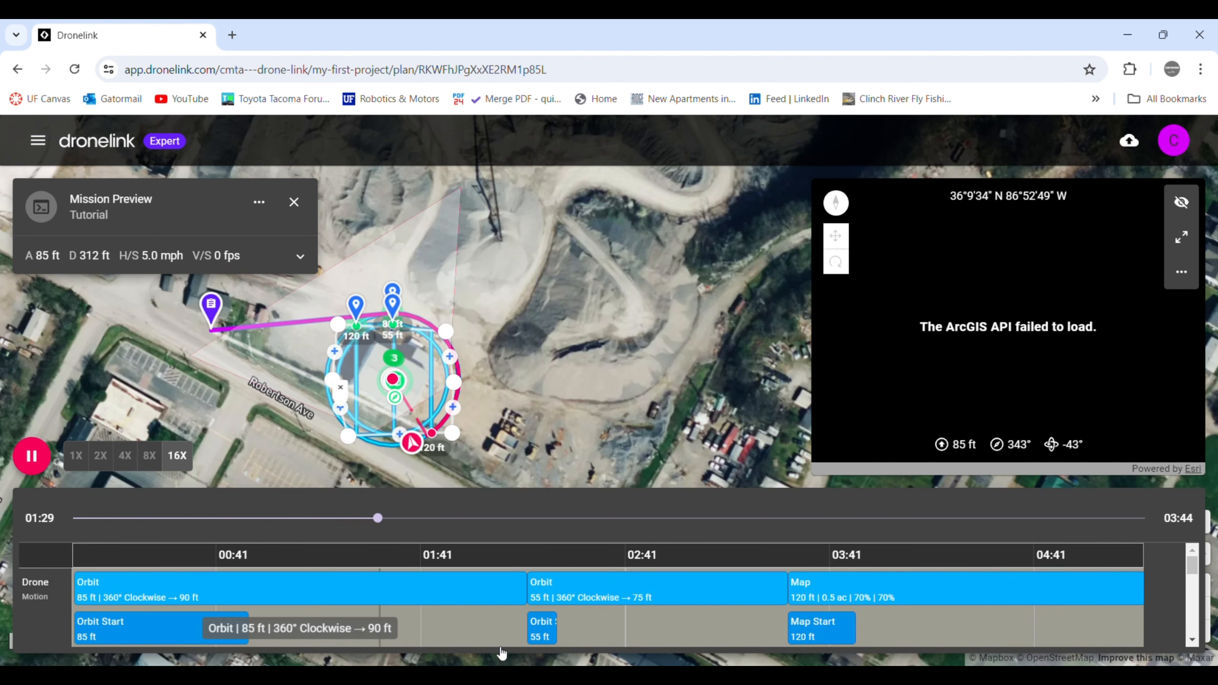